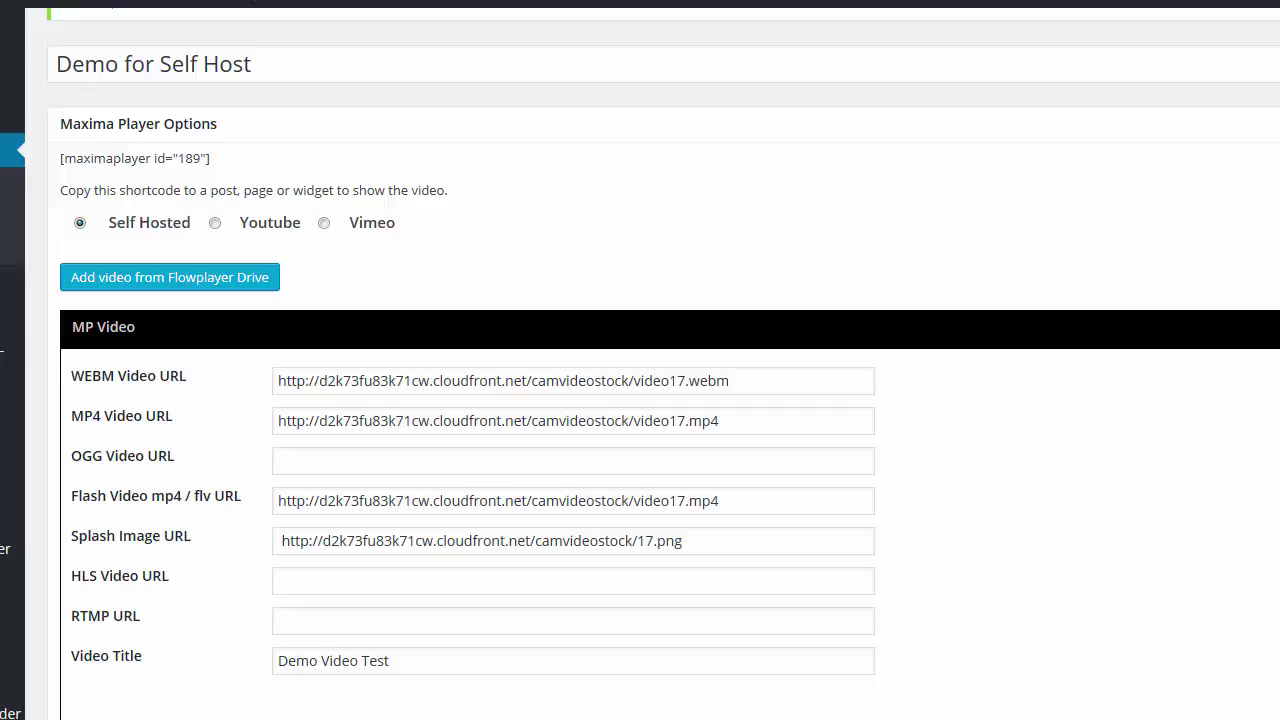
Scroll through the Maxima Player Options to review the Demo Video Test entry's URLs.
scroll(663, 364, "down", 1)
scroll(663, 364, "down", 2)
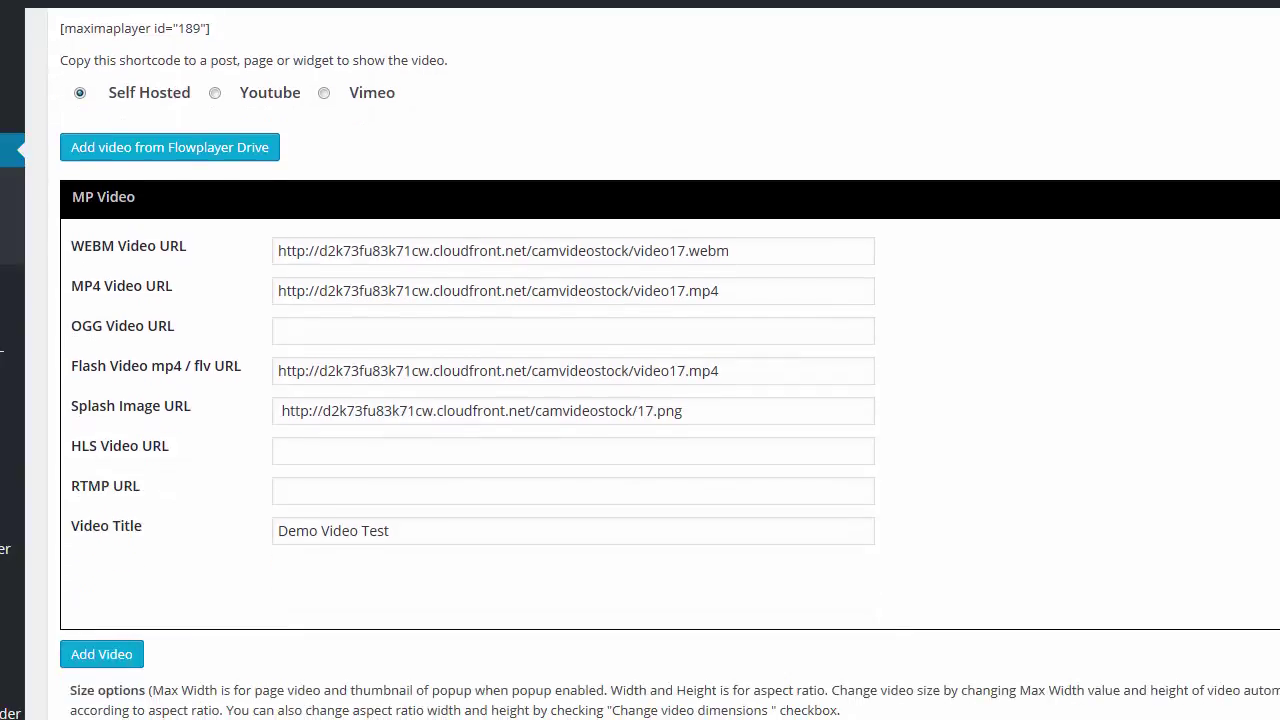
scroll(878, 408, "down", 1)
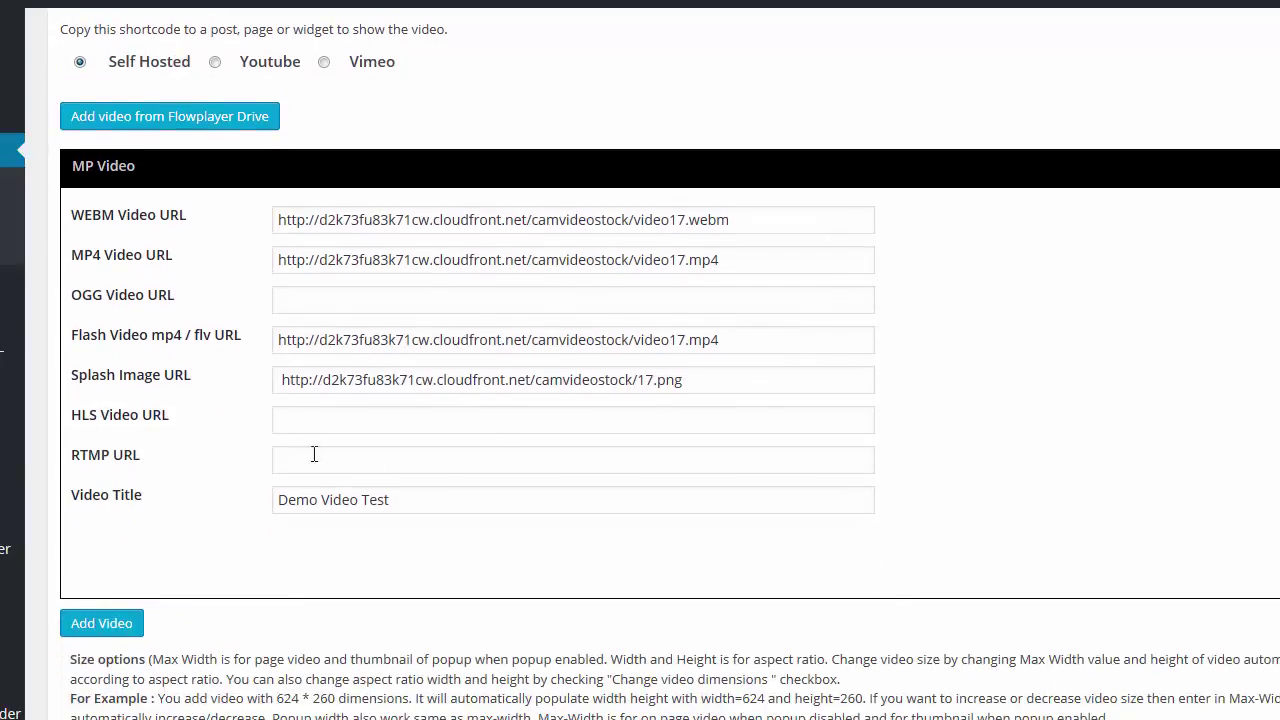
scroll(663, 364, "down", 5)
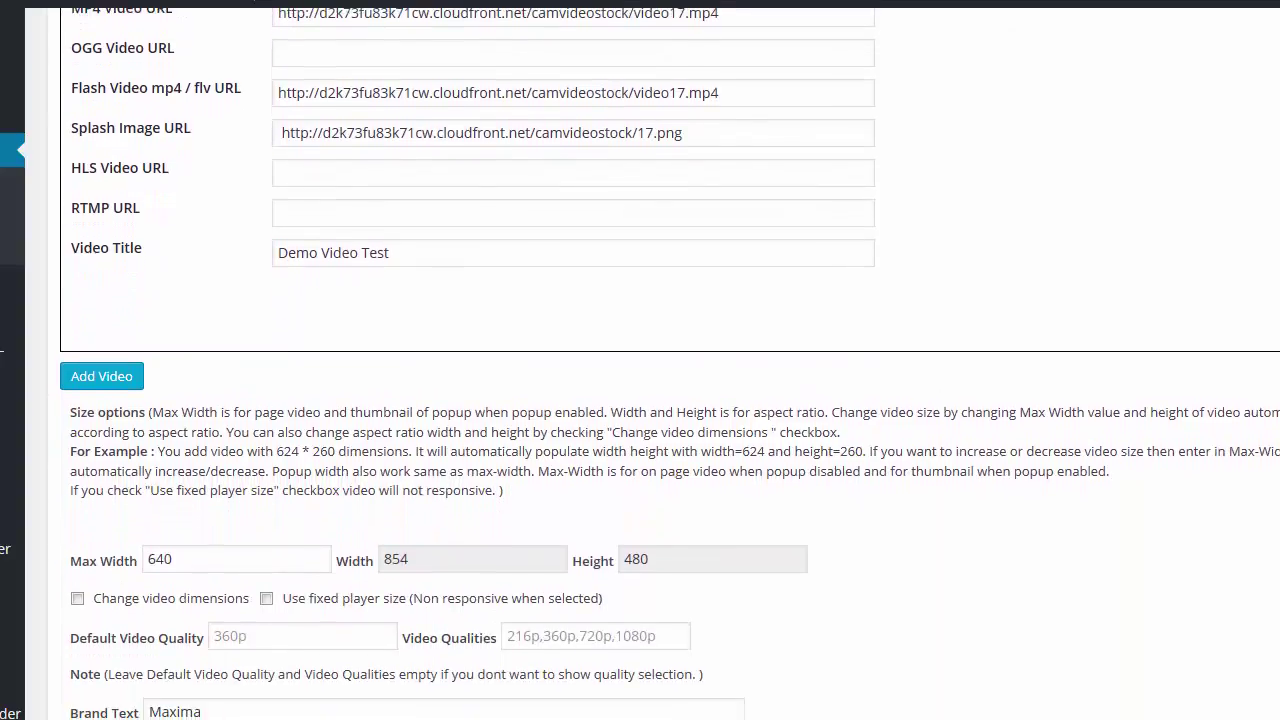
scroll(924, 135, "up", 4)
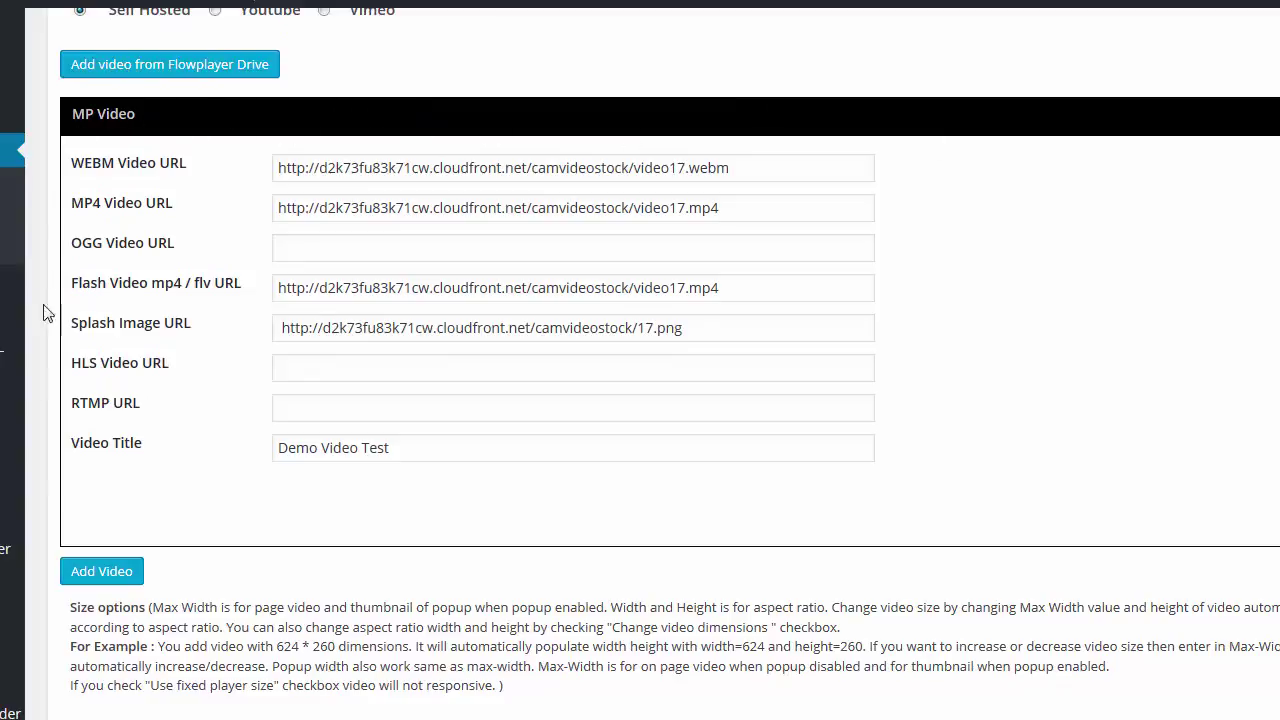
Collapse Demo Video Test, add a second video entry below it and expand that entry.
left_click(443, 126)
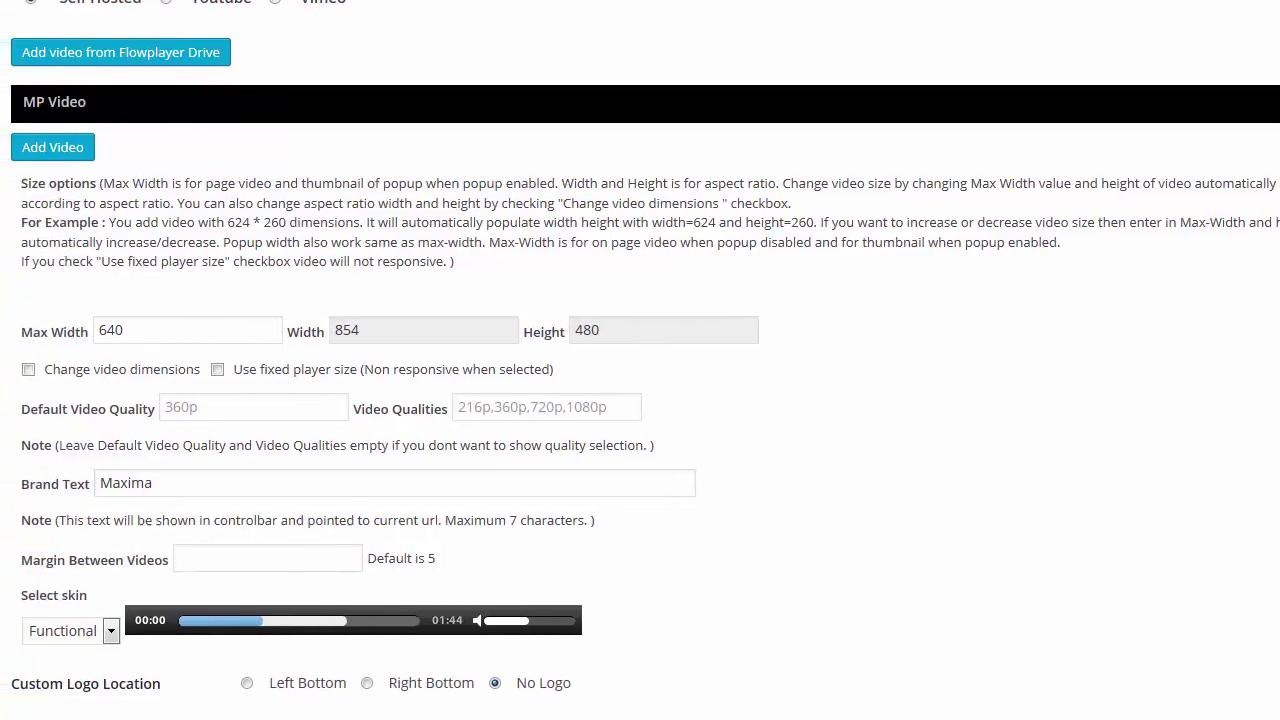
left_click(57, 148)
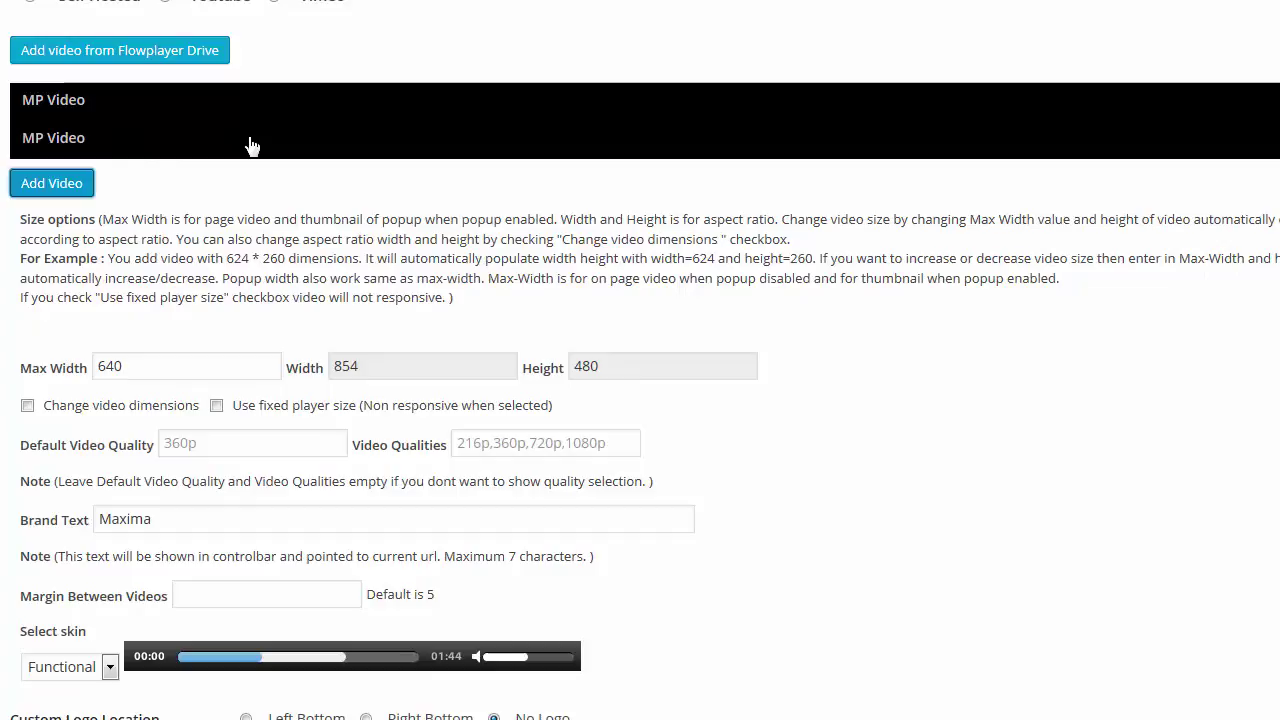
left_click(250, 146)
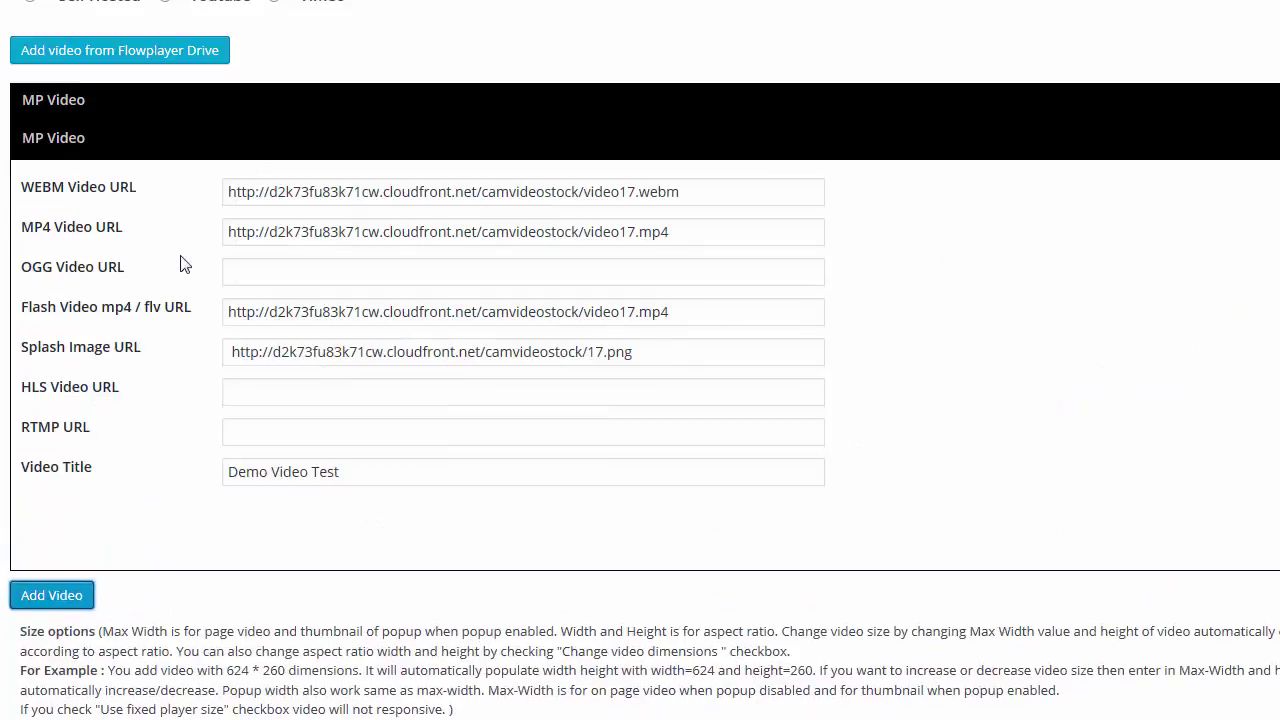
left_click(226, 101)
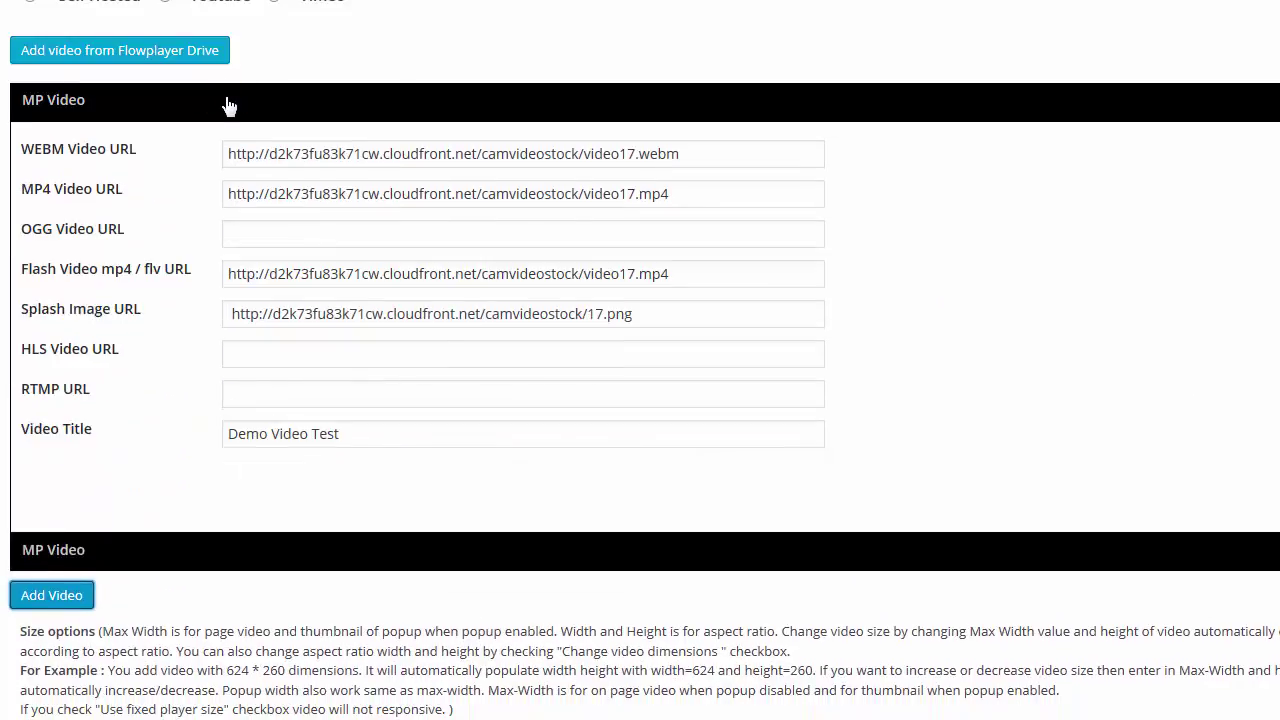
left_click(226, 101)
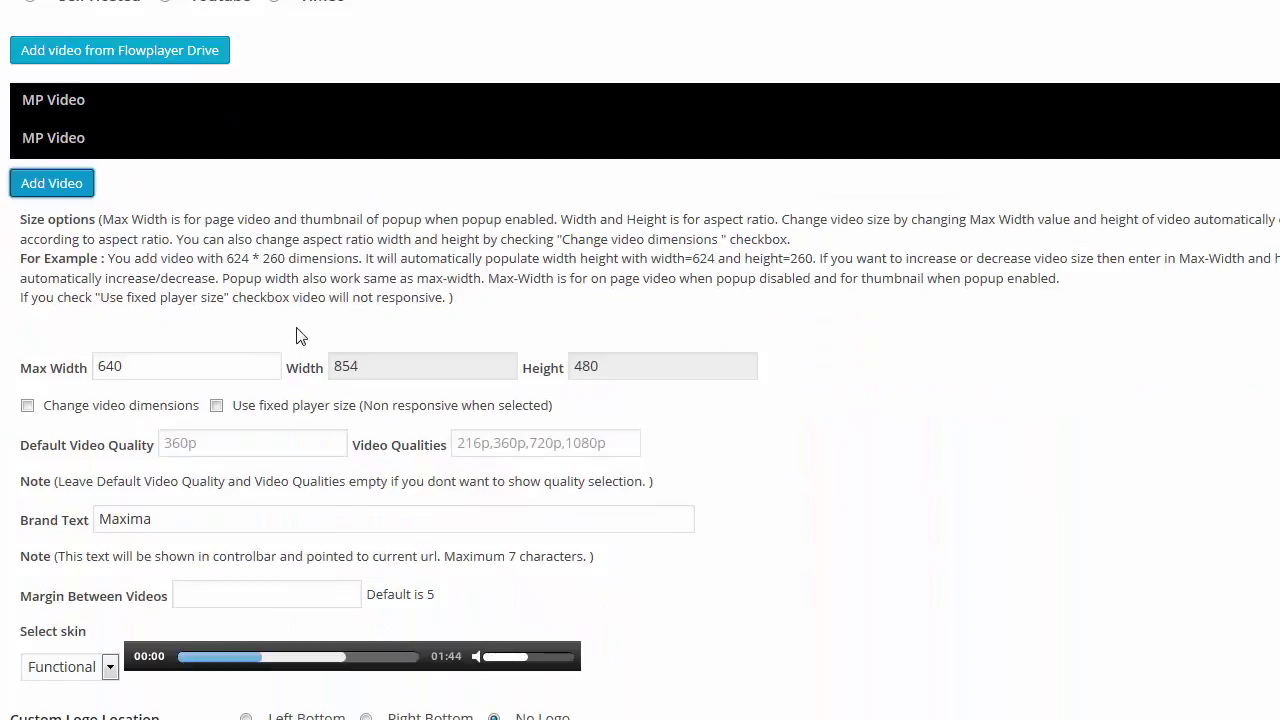
left_click(277, 138)
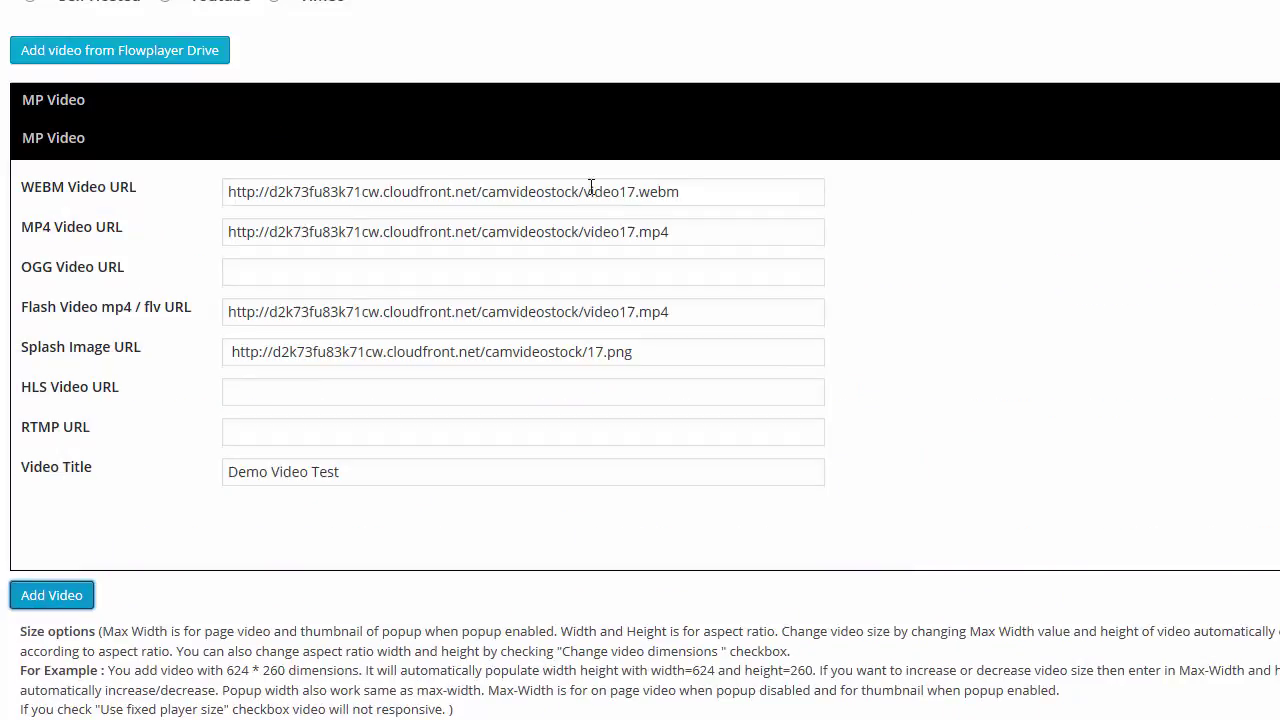
Replace 17 with 16 in the second entry's WEBM, MP4, Flash and splash image URLs.
left_click(634, 192)
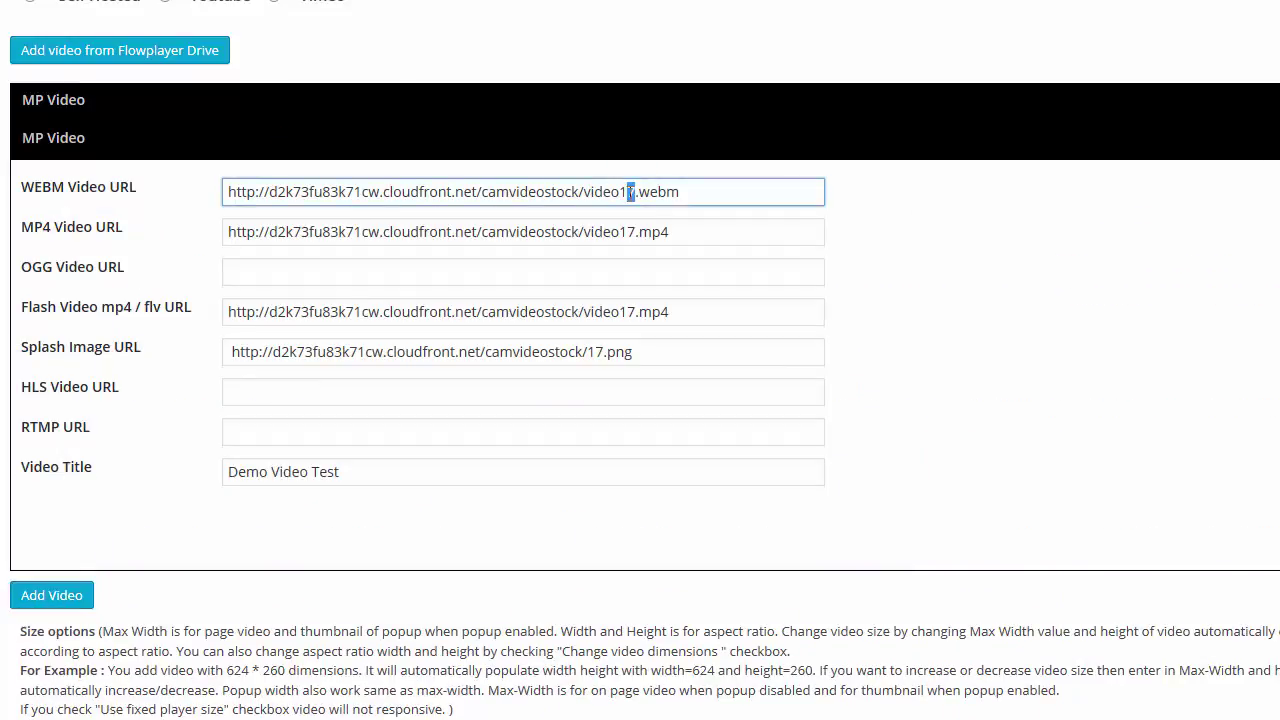
type("6")
left_click(637, 231)
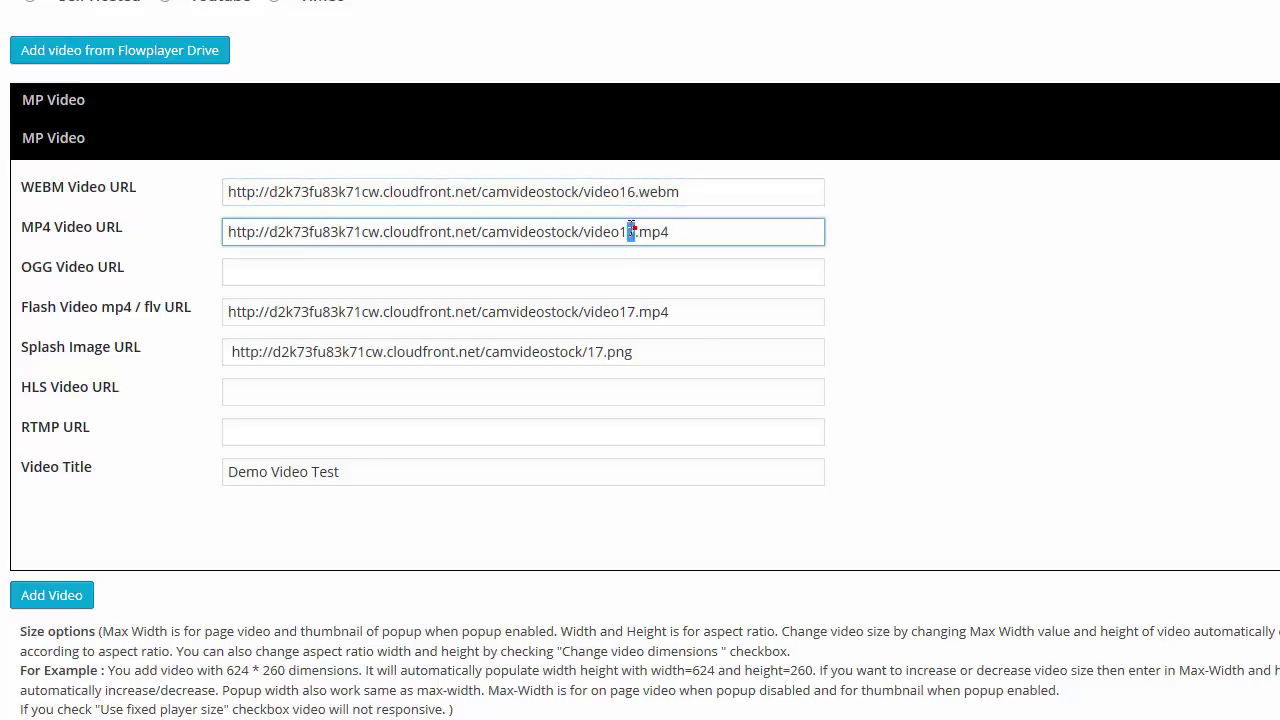
key("BackSpace")
type("6")
left_click(636, 311)
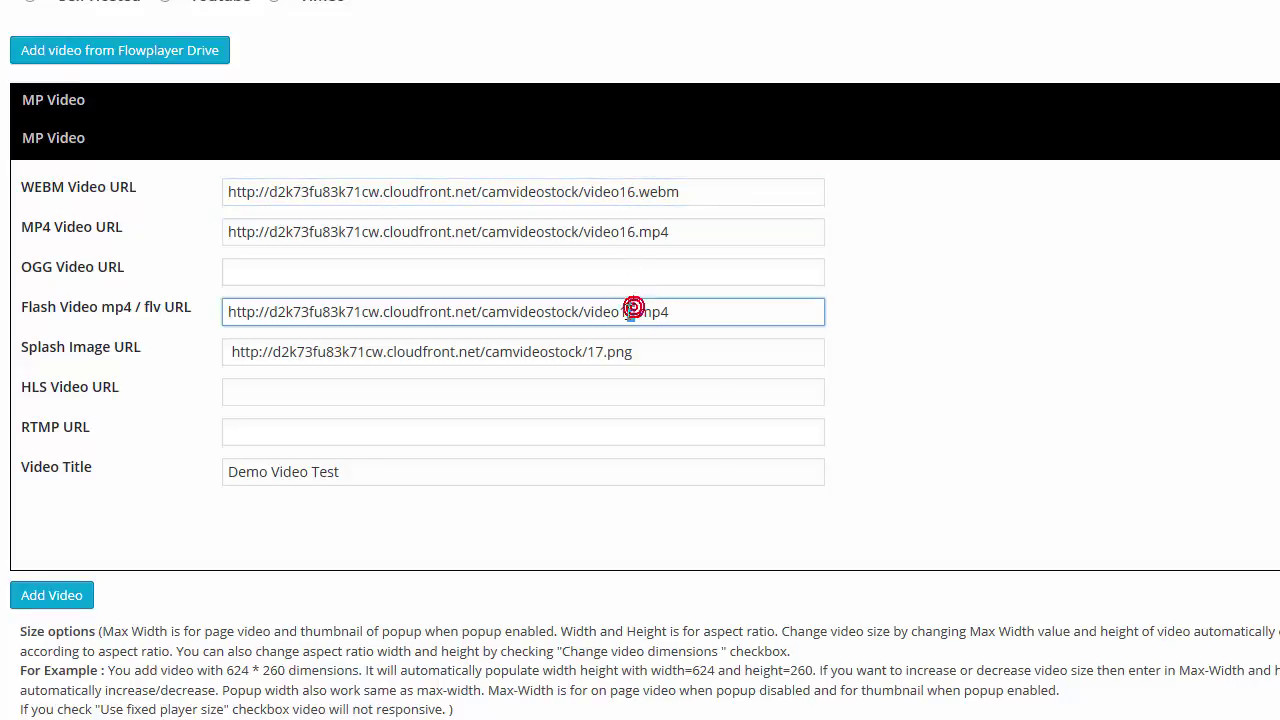
type("6")
left_click(602, 355)
key("BackSpace")
type("6")
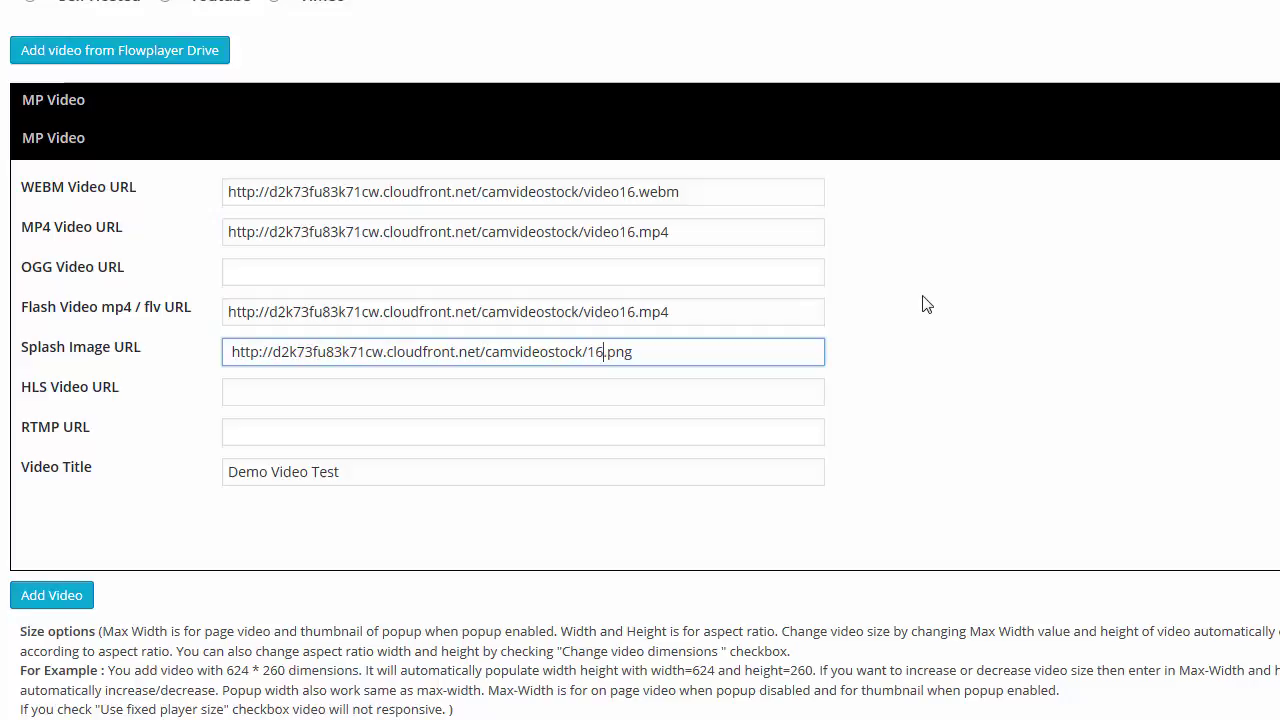
left_click(953, 284)
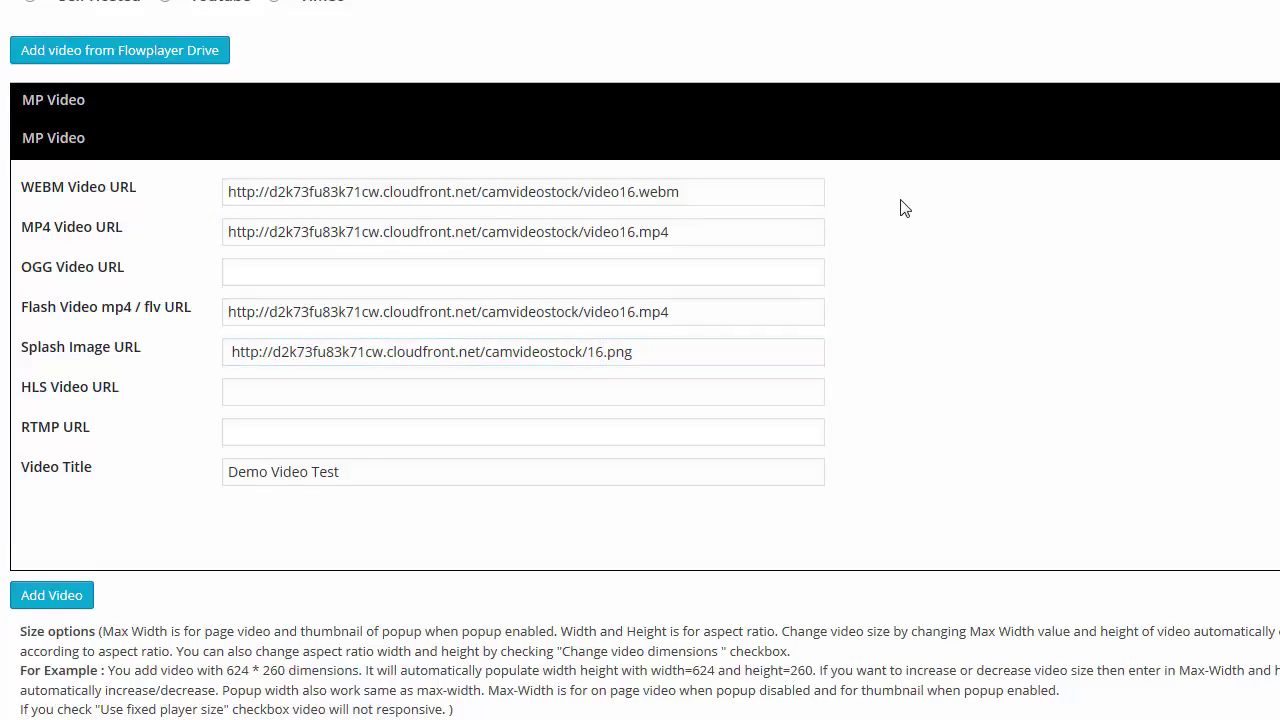
Add a third video entry and change its WEBM and MP4 file numbers from 16 to 15.
scroll(900, 206, "down", 2)
left_click(63, 487)
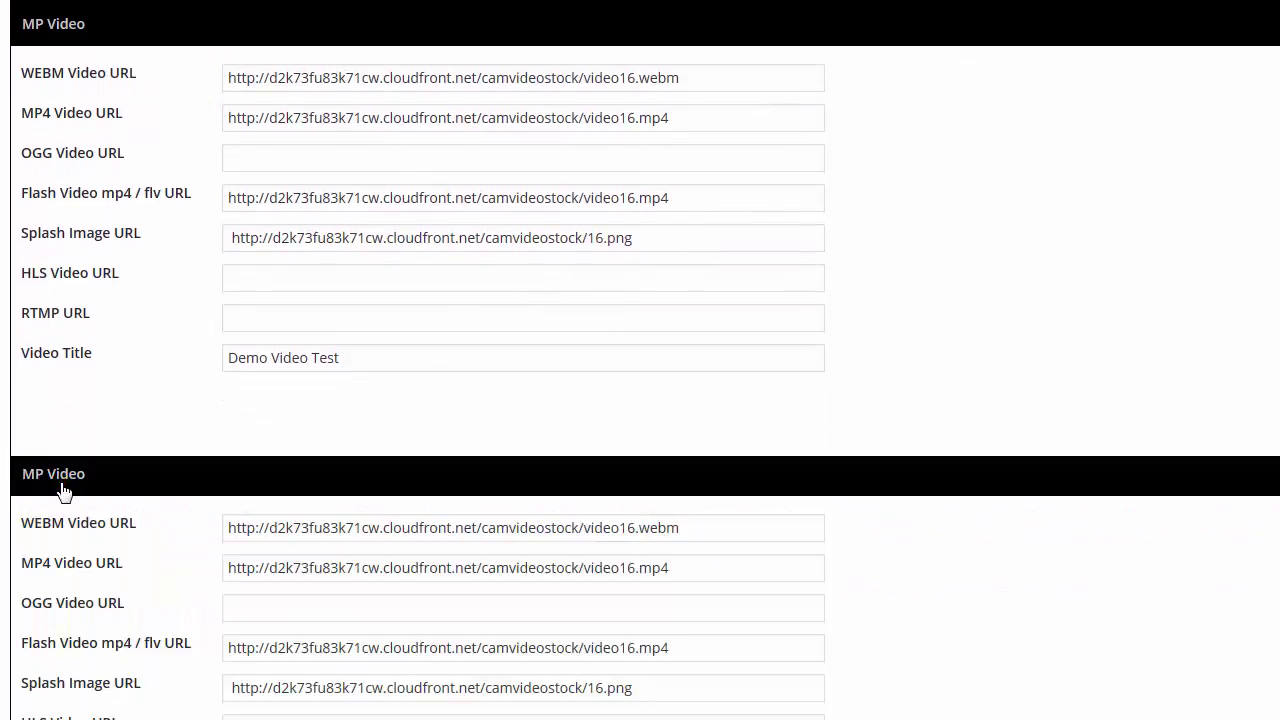
left_click(627, 527)
key("shift+Right")
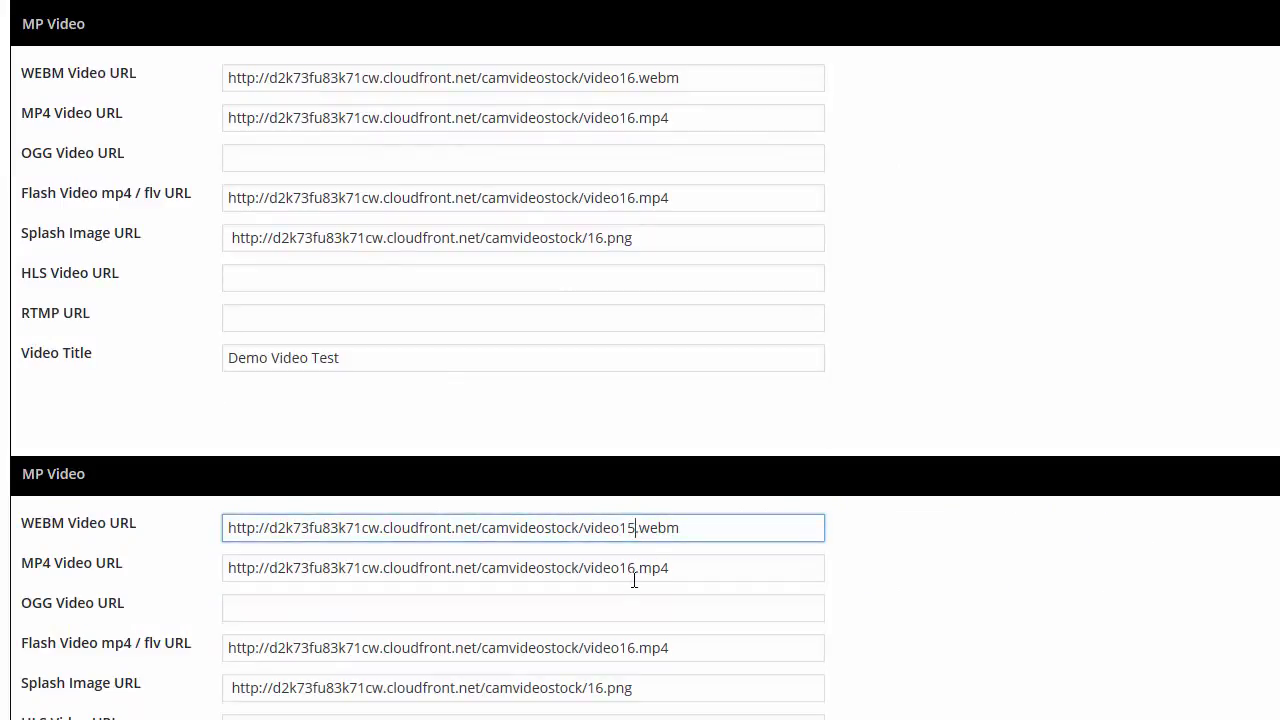
left_click(634, 567)
key("shift+Right")
type("5")
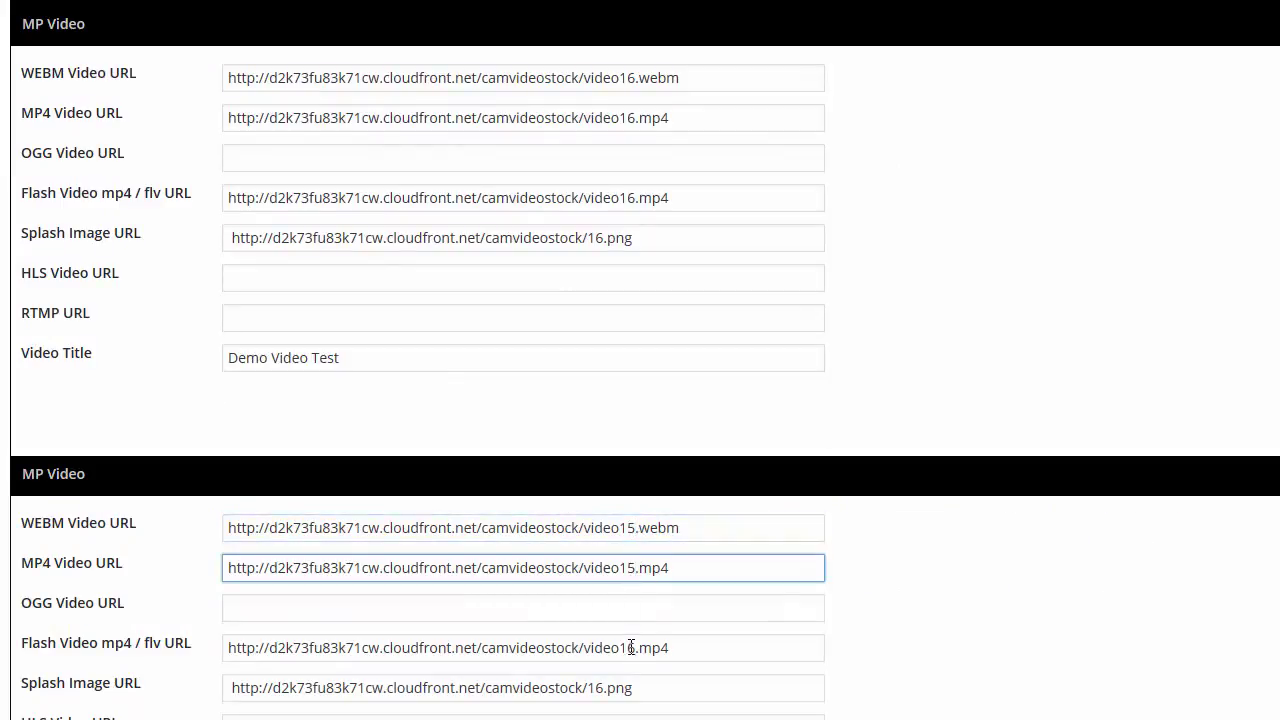
Point the third entry's Flash URL to video15 and its splash image to 15.png.
left_click(629, 648)
key("shift+Right")
type("5")
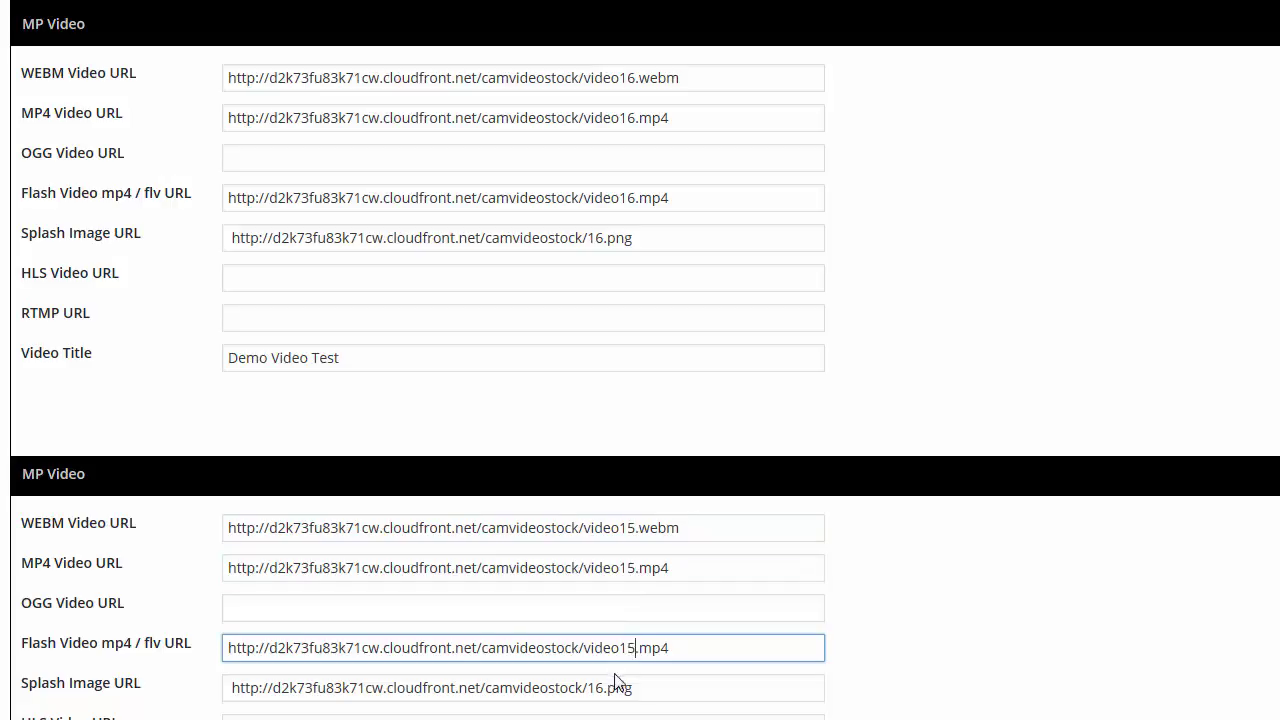
left_click(604, 687)
key("shift+Left")
type("5")
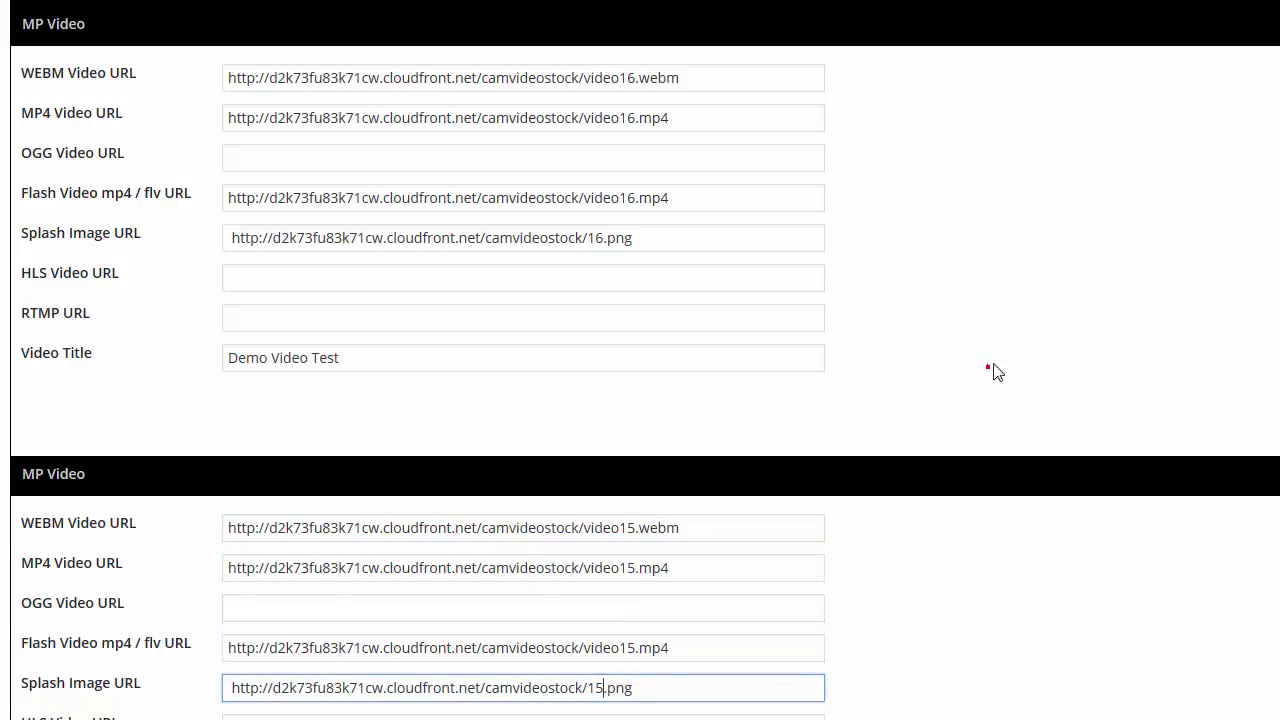
left_click(993, 372)
scroll(1003, 323, "up", 1)
scroll(1005, 320, "down", 2)
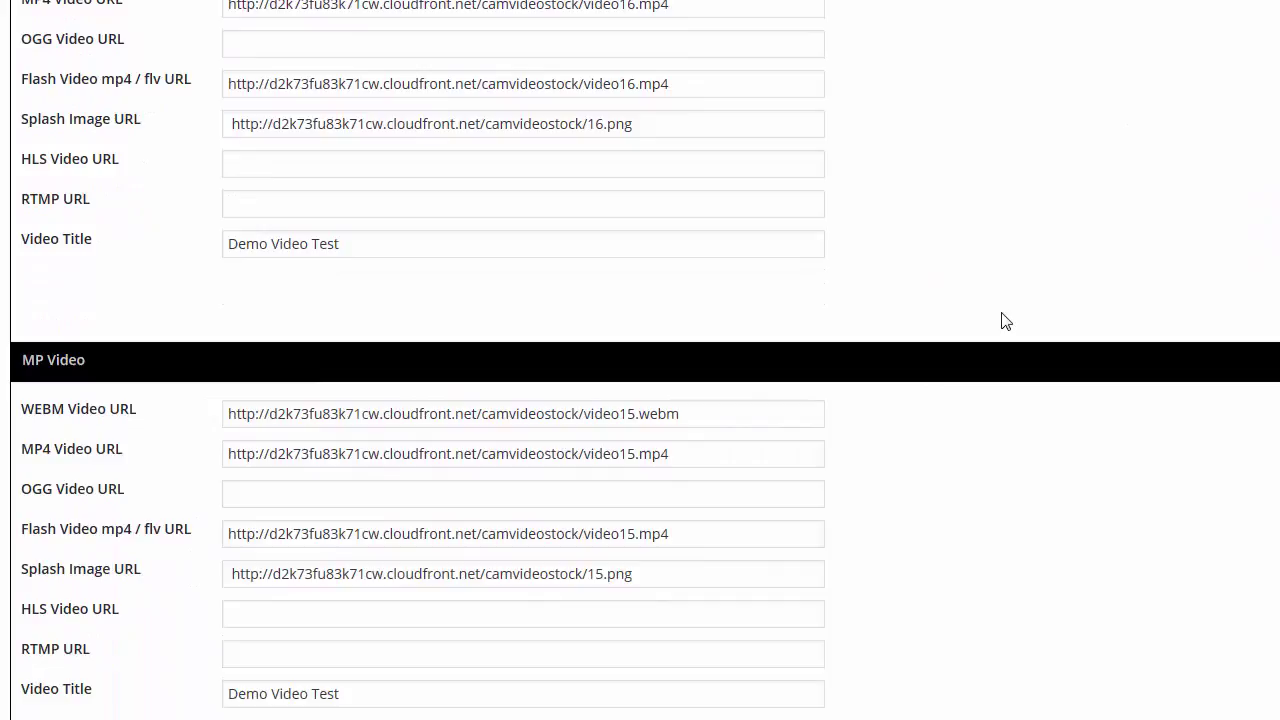
scroll(877, 291, "up", 2)
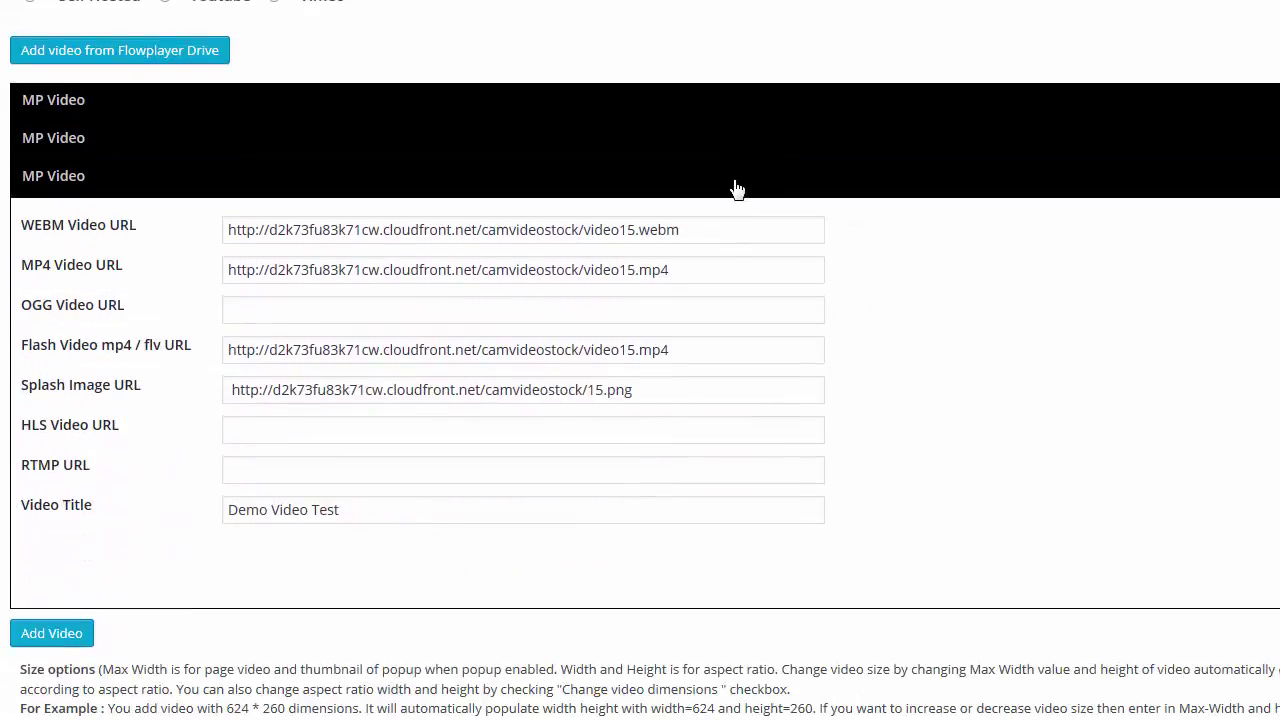
Drag the video15 and video16 entries above the video17 entry and collapse the top one.
mouse_move(736, 190)
left_mouse_down()
mouse_move(737, 100)
mouse_move(751, 109)
left_mouse_up()
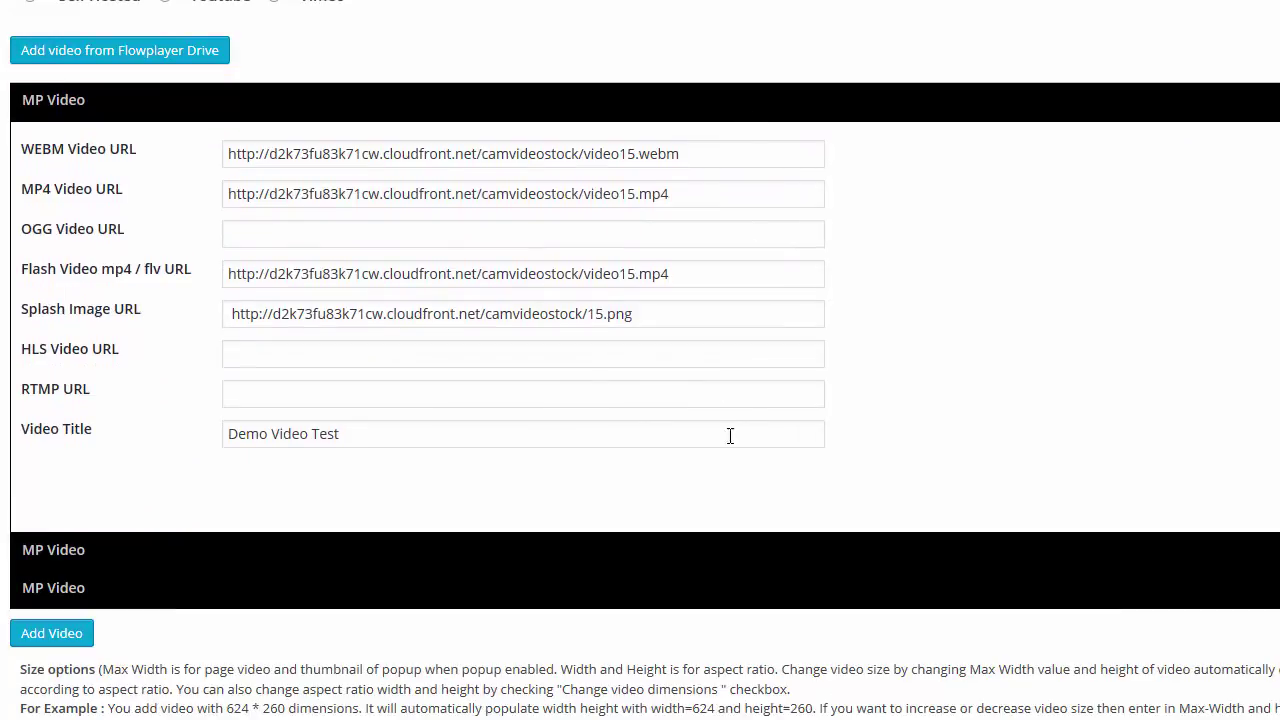
left_click_drag(723, 594, 703, 146)
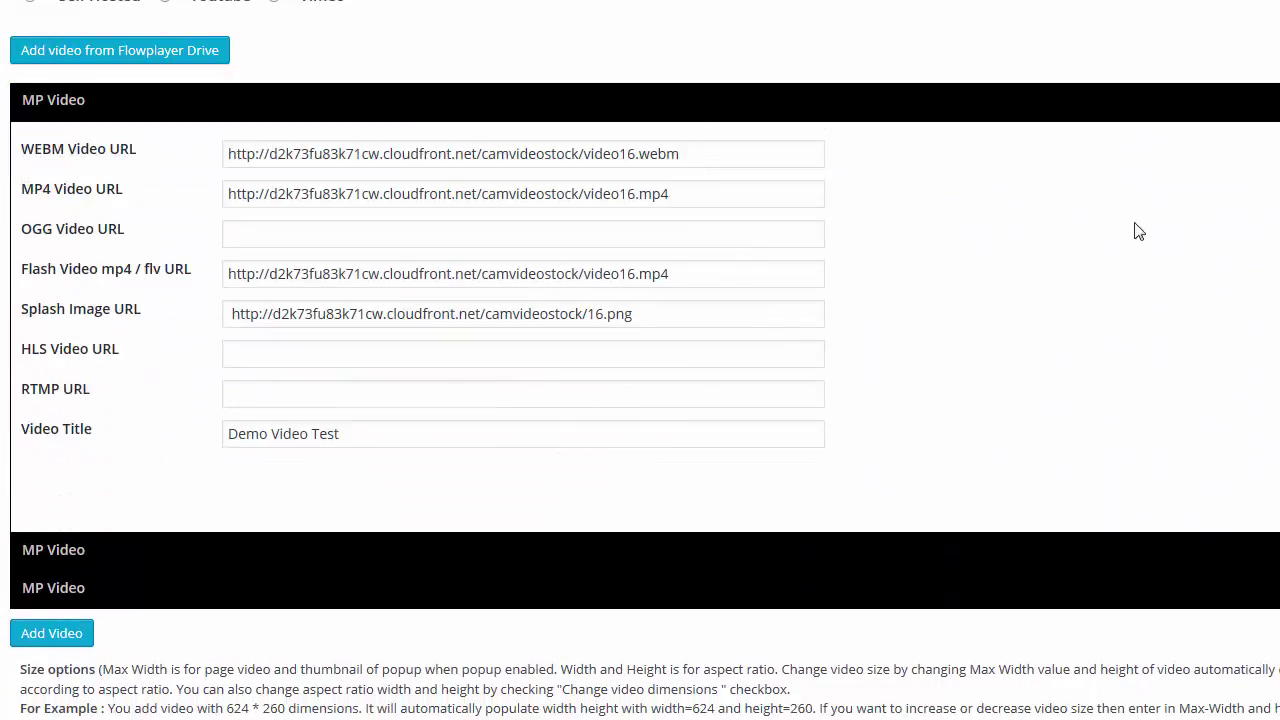
left_click(911, 106)
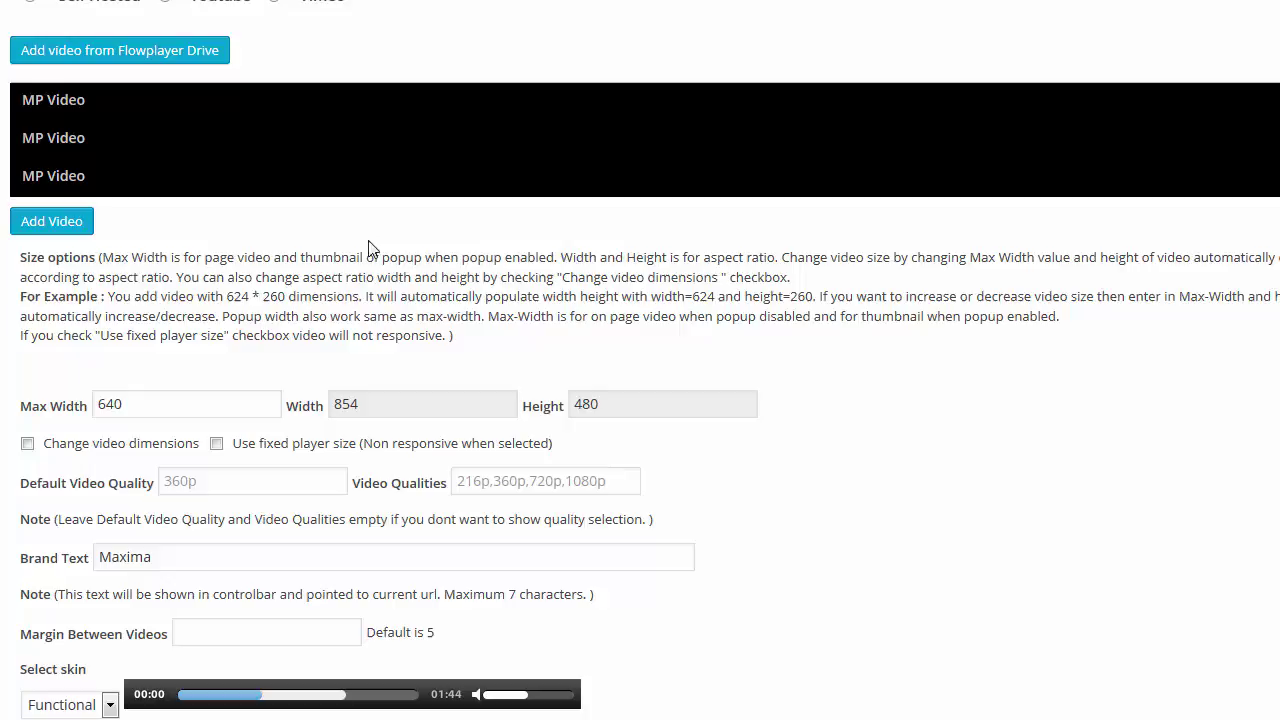
Change Max Width from 640 to 300 and set Margin Between Videos to 1.
double_click(137, 412)
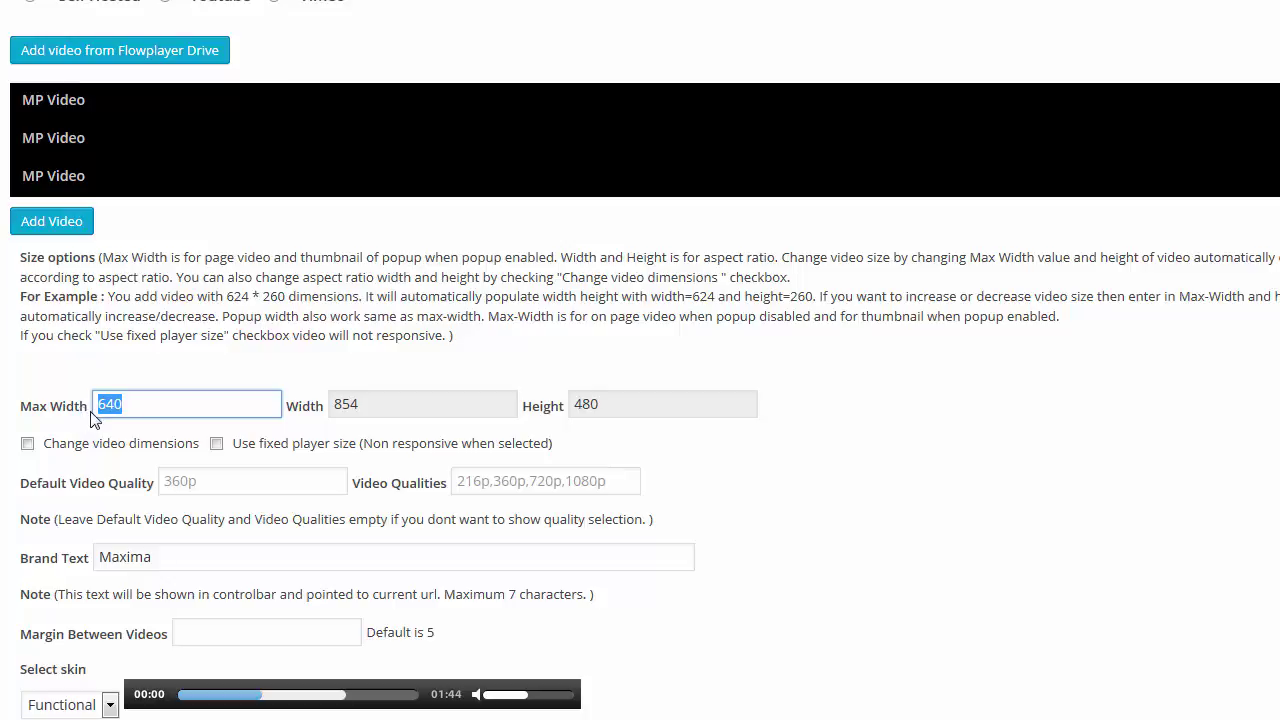
type("300")
left_click(737, 397)
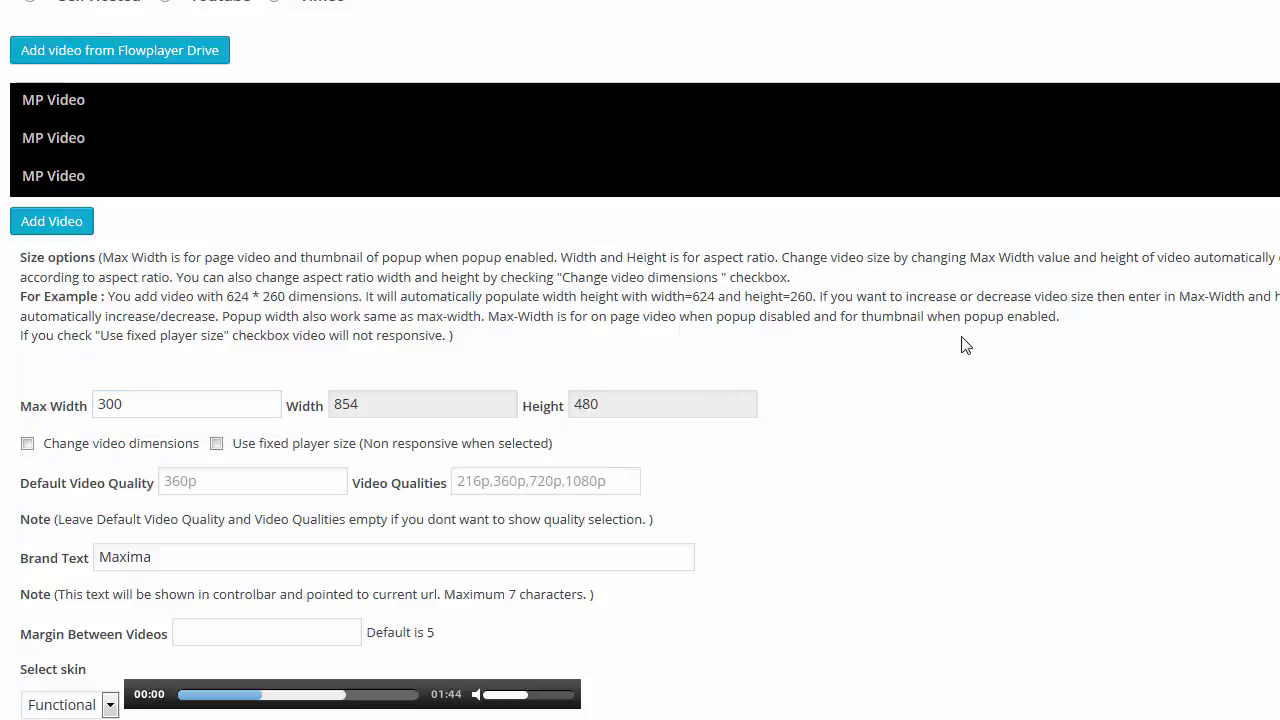
scroll(966, 342, "down", 2)
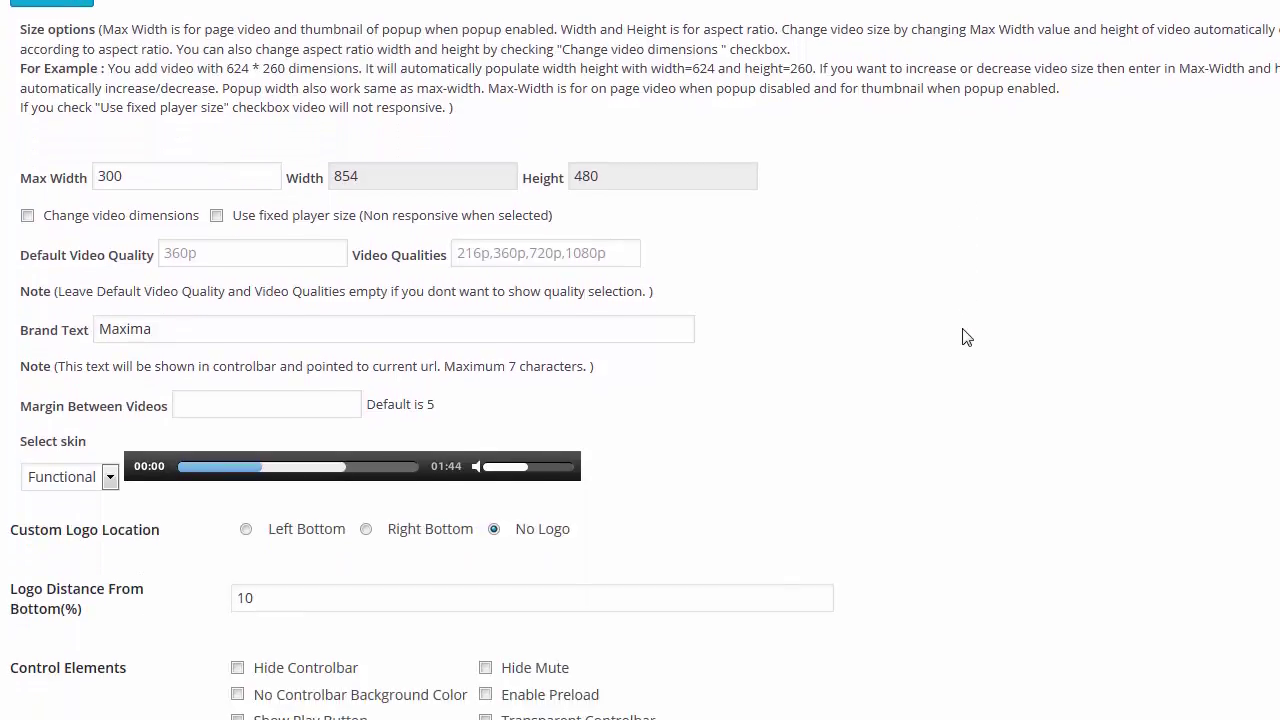
left_click(257, 404)
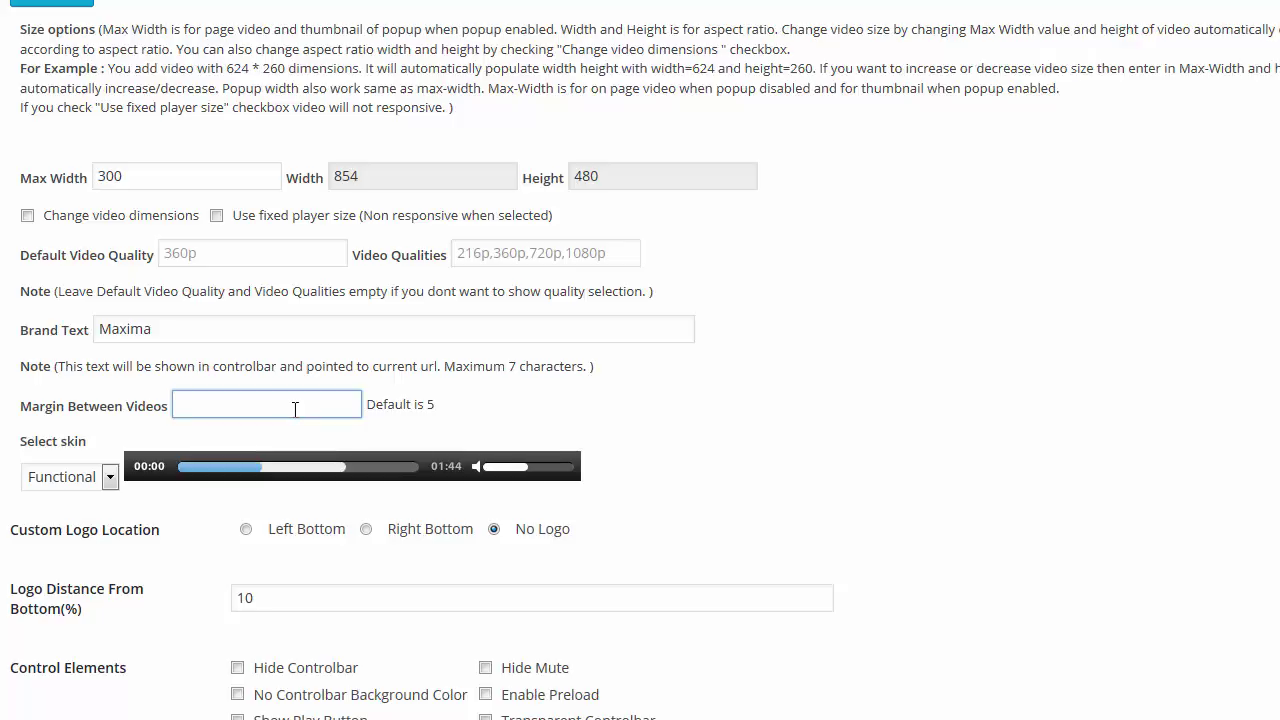
type("1")
left_click(543, 402)
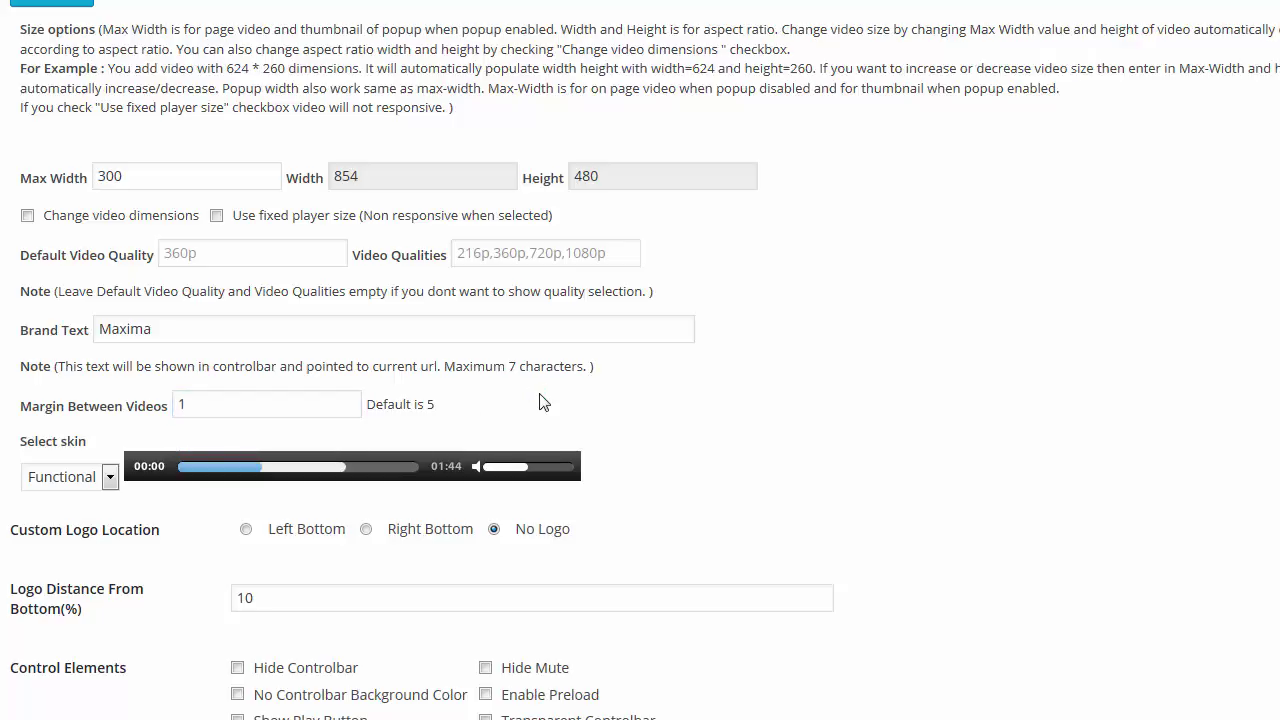
Delete the Border Width value of 4.
scroll(540, 400, "down", 2)
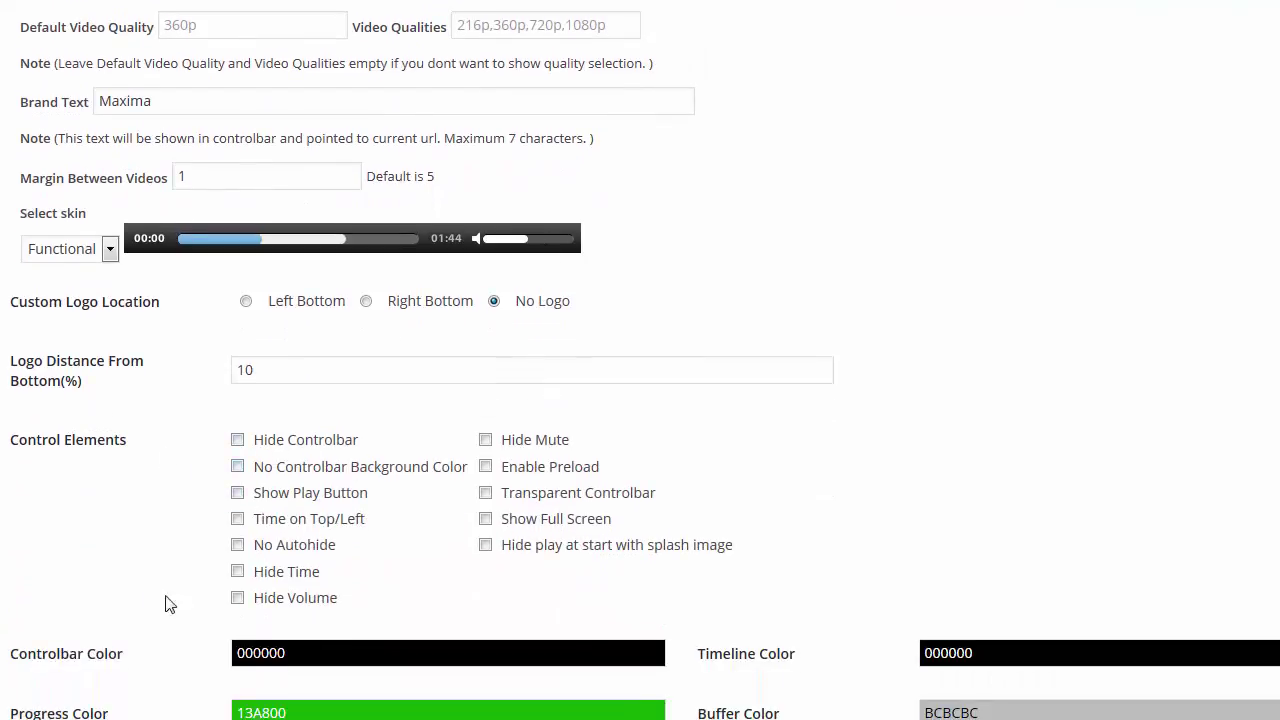
scroll(214, 563, "down", 1)
scroll(160, 560, "down", 2)
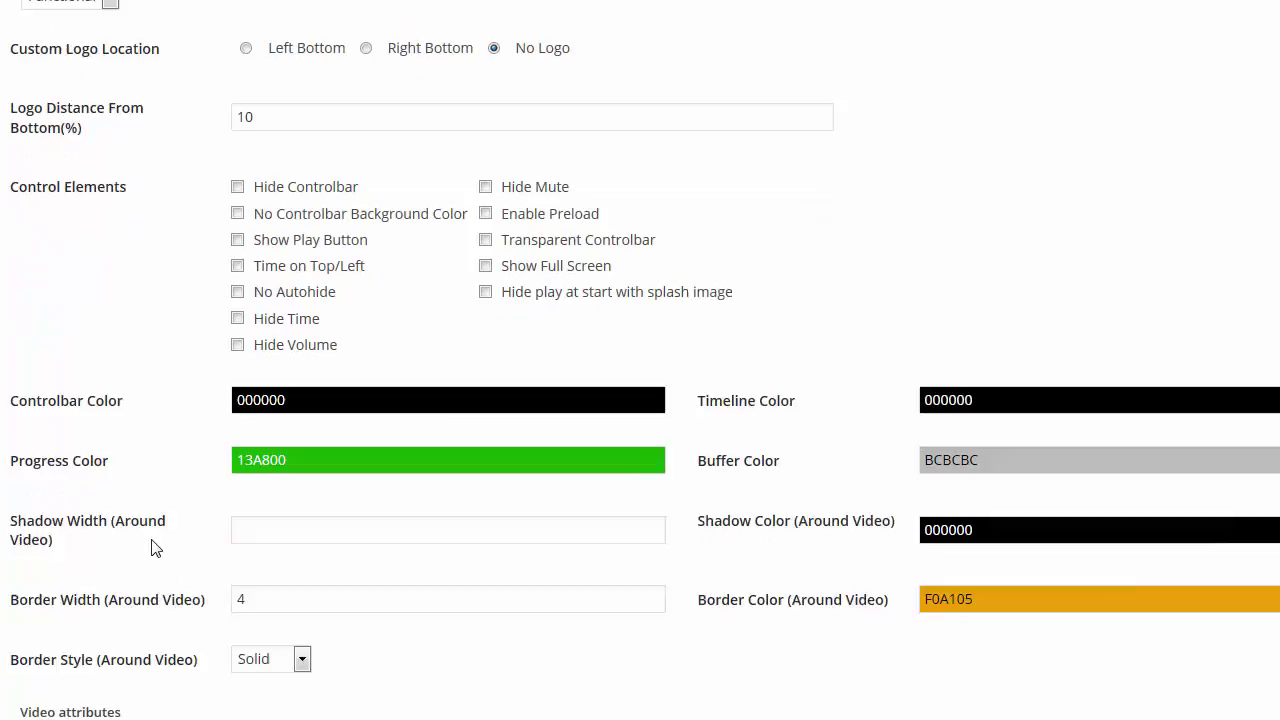
double_click(257, 511)
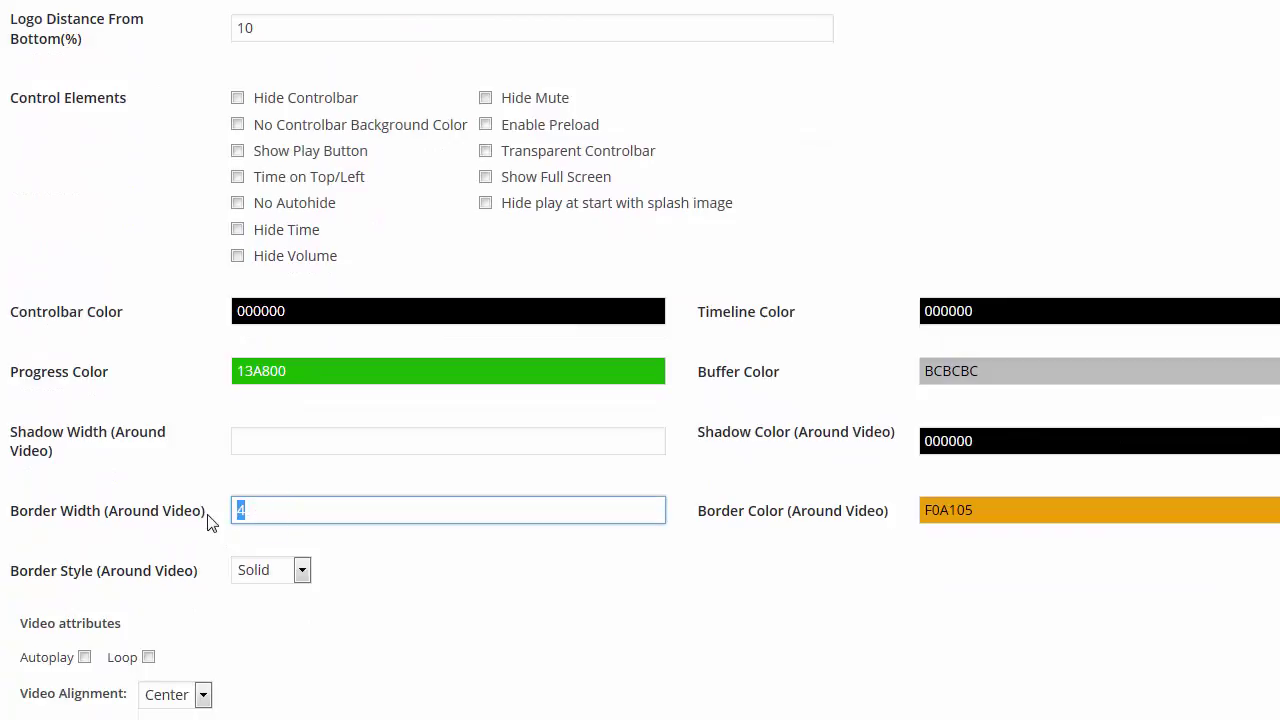
key("BackSpace")
scroll(748, 306, "up", 8)
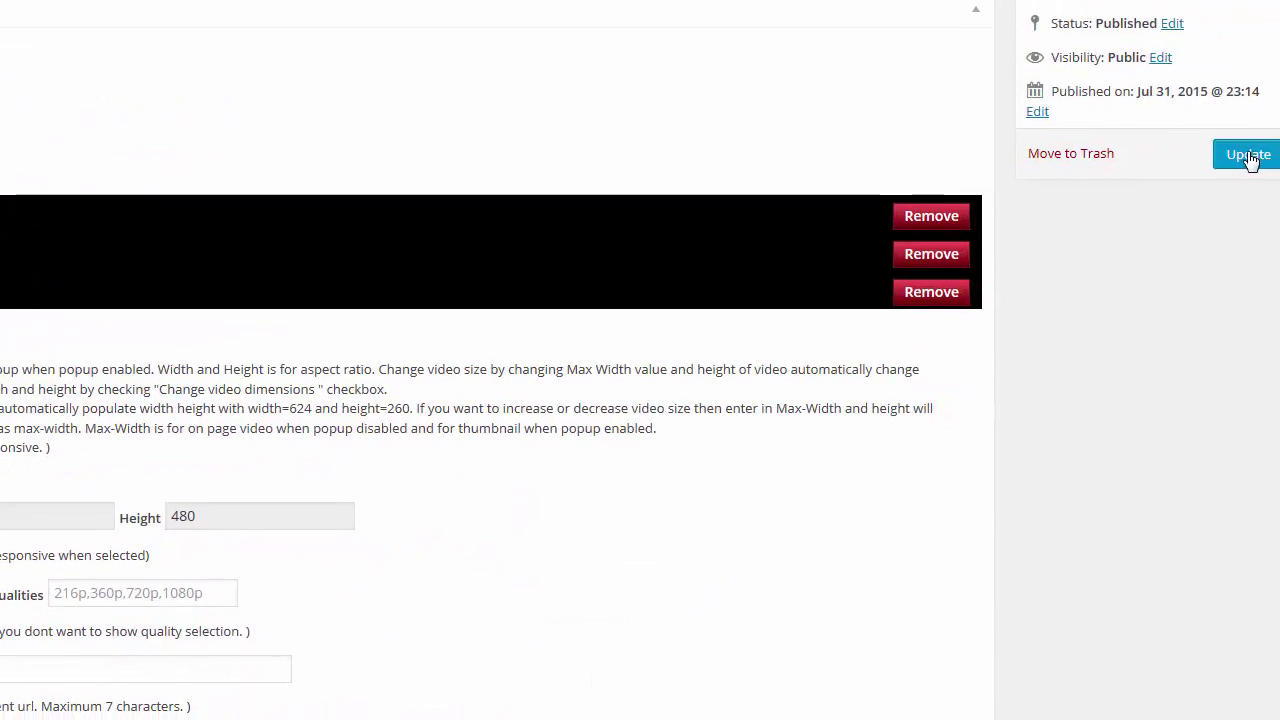
Update the Demo for Self Host player, then play and pause the first two front-end videos.
left_click(1248, 156)
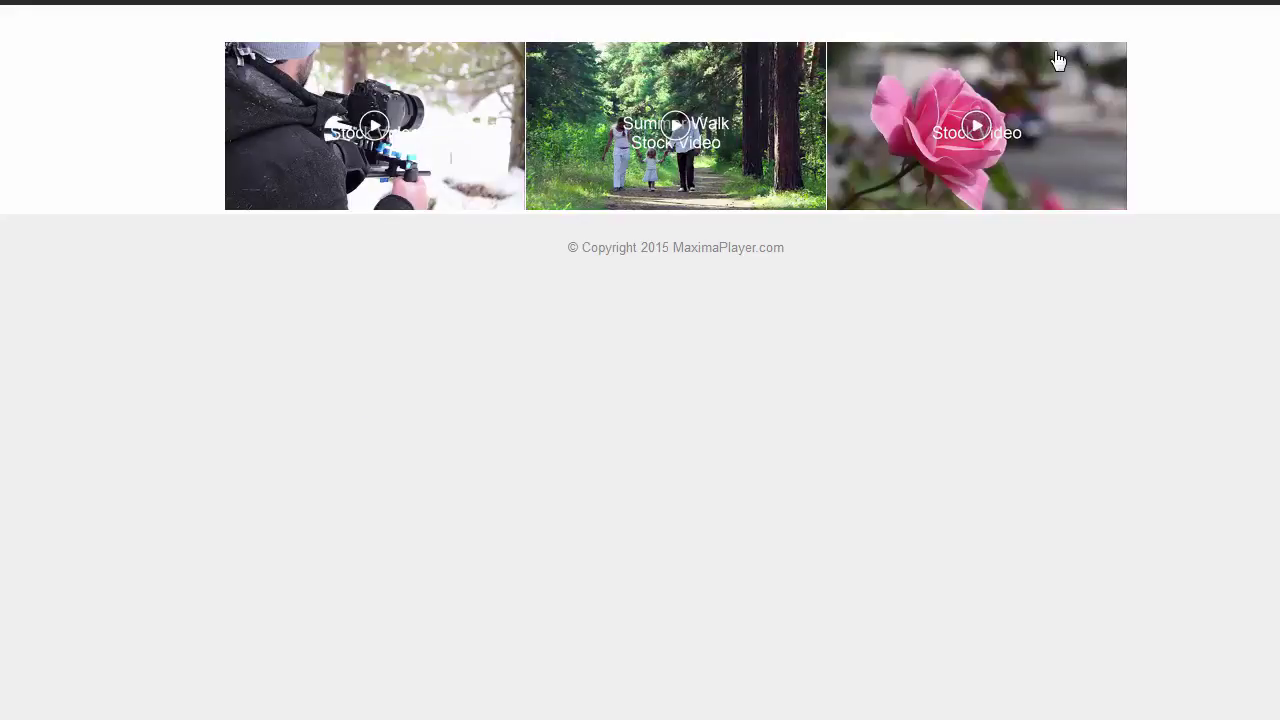
left_click(376, 127)
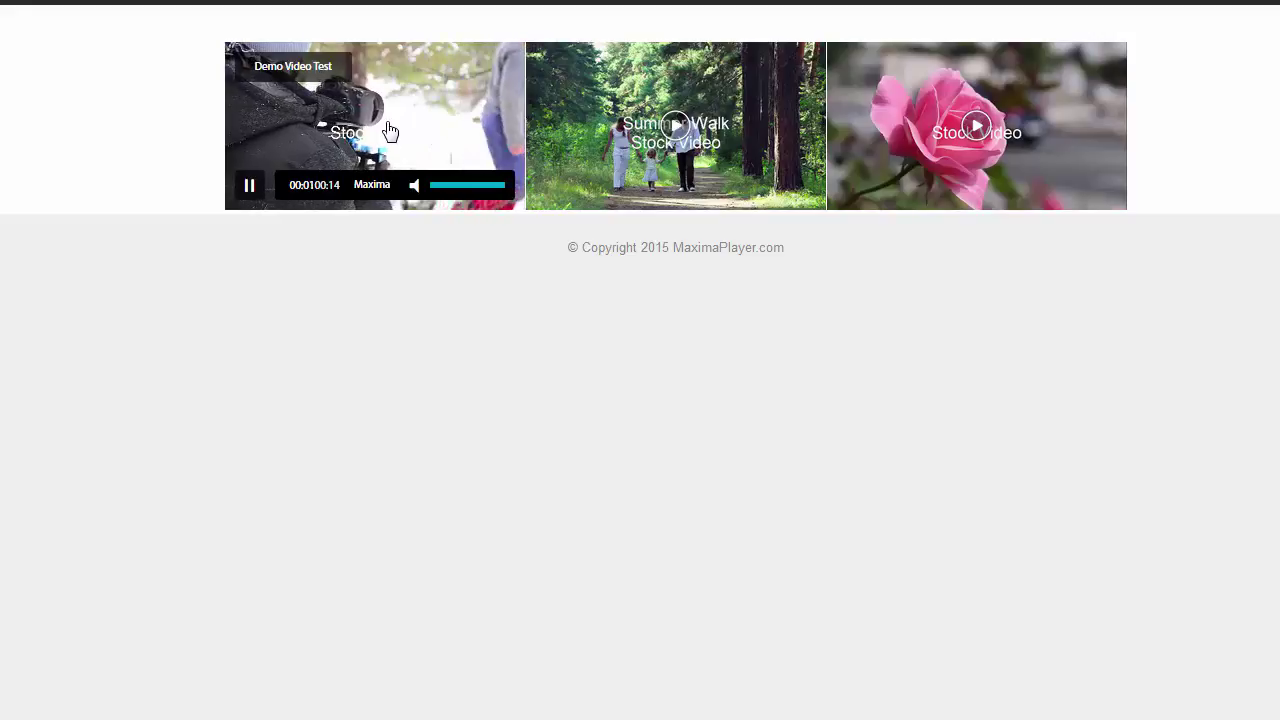
left_click(390, 130)
left_click(659, 133)
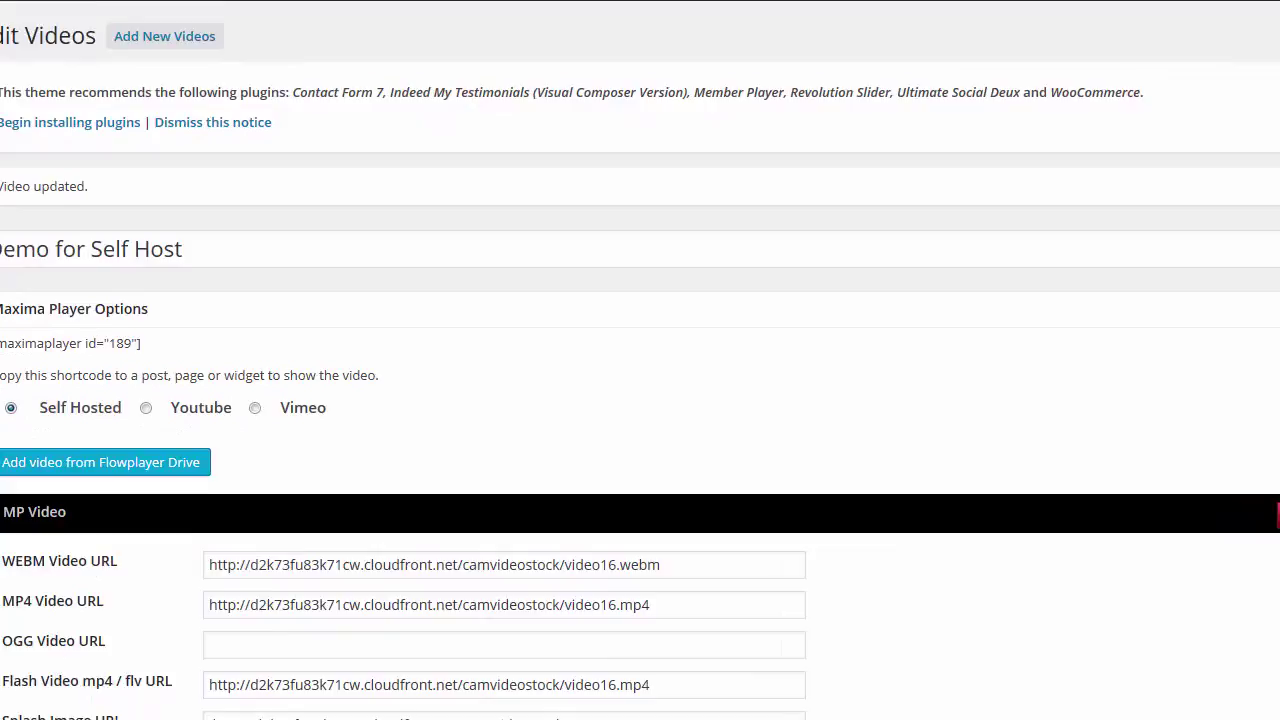
Change Max Width from 300 to 450 and add three more video entries, six in total.
scroll(985, 427, "down", 8)
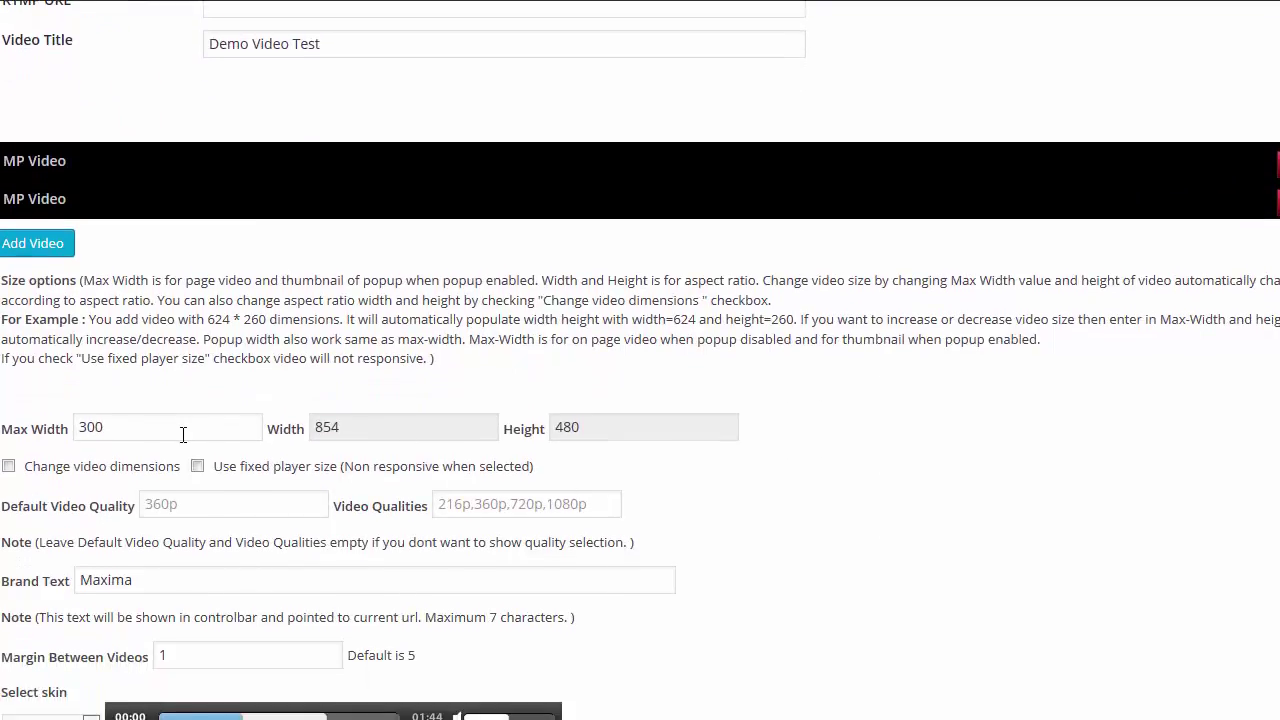
double_click(175, 429)
type("450")
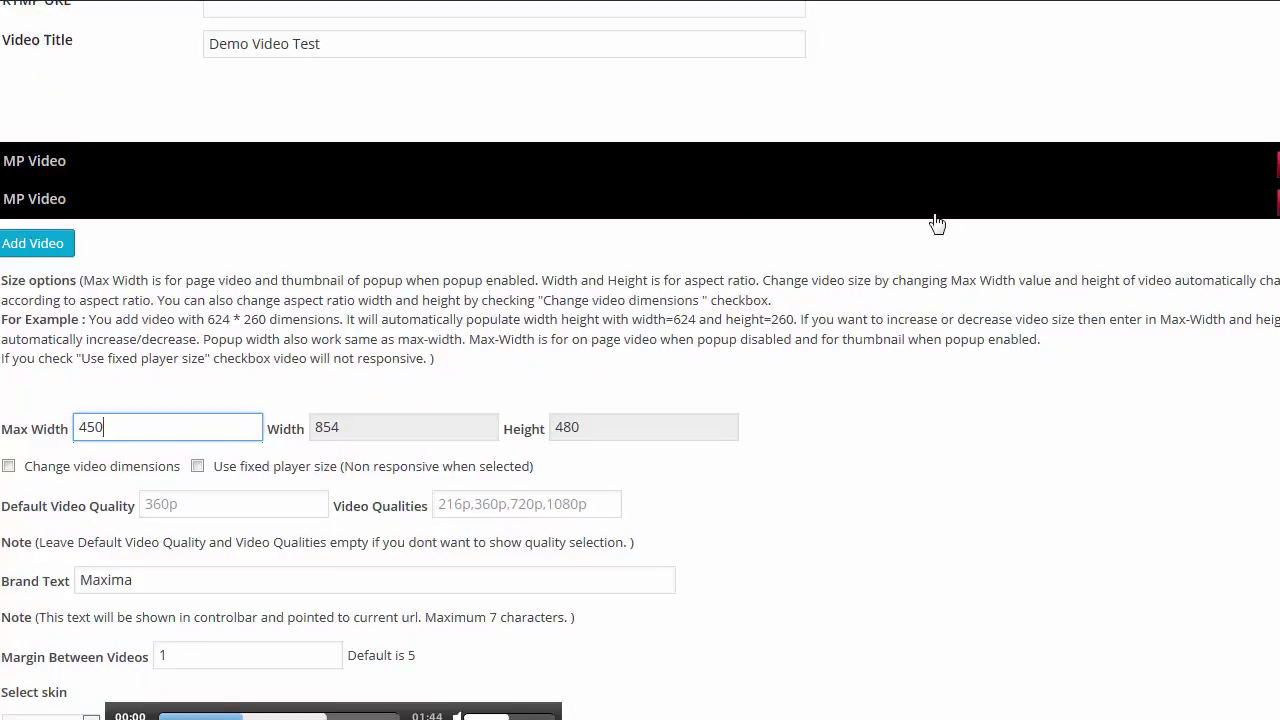
left_click(40, 248)
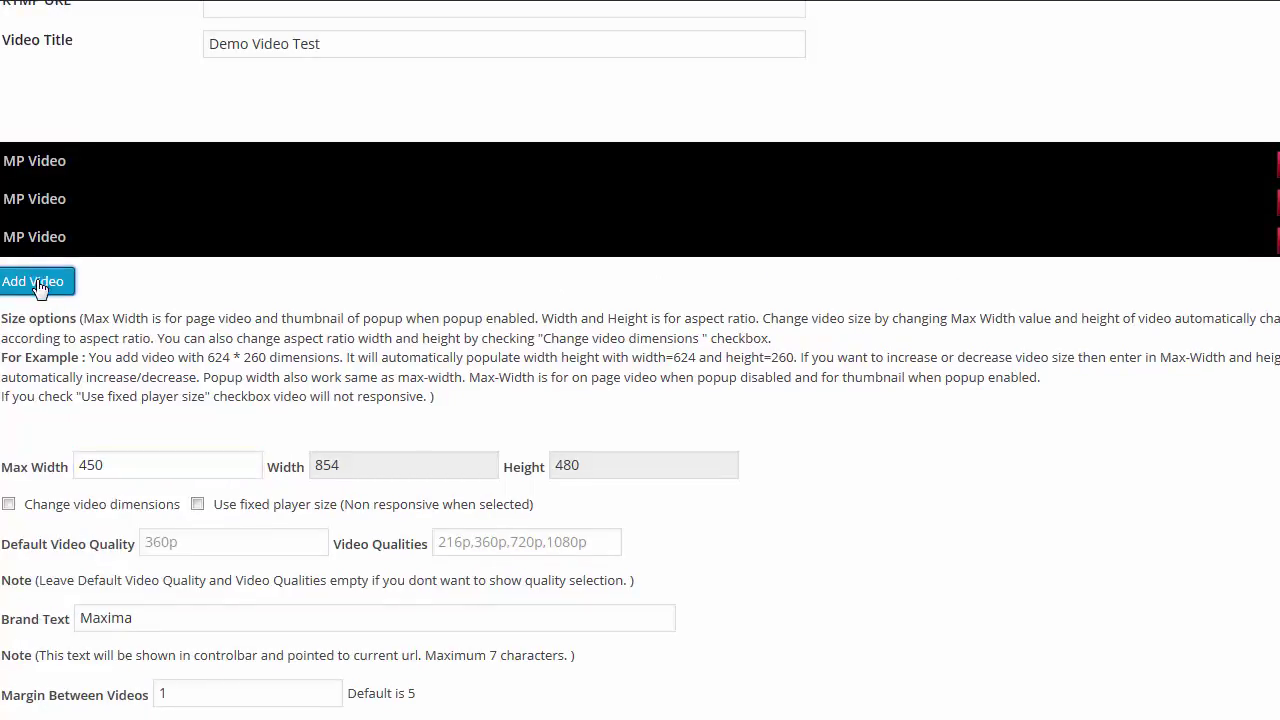
left_click(38, 286)
left_click(33, 320)
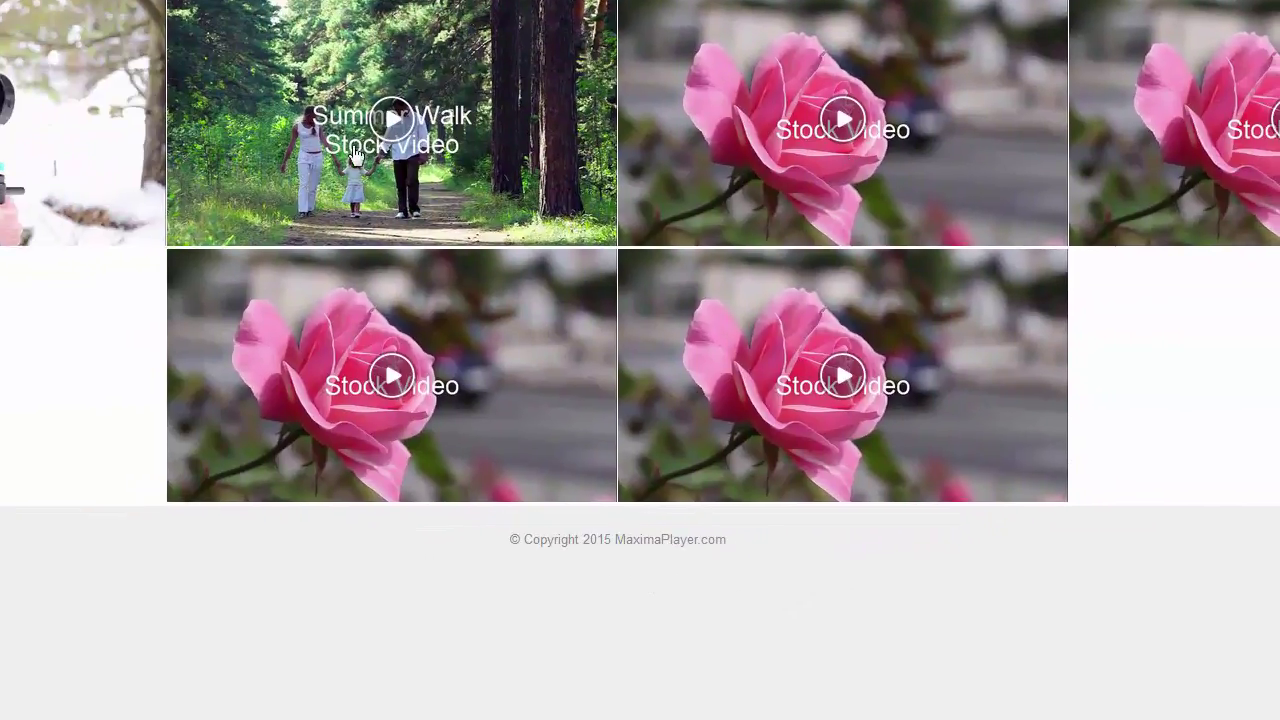
Play and pause the Summer Walk video and both lower rose videos in the grid.
left_click(398, 128)
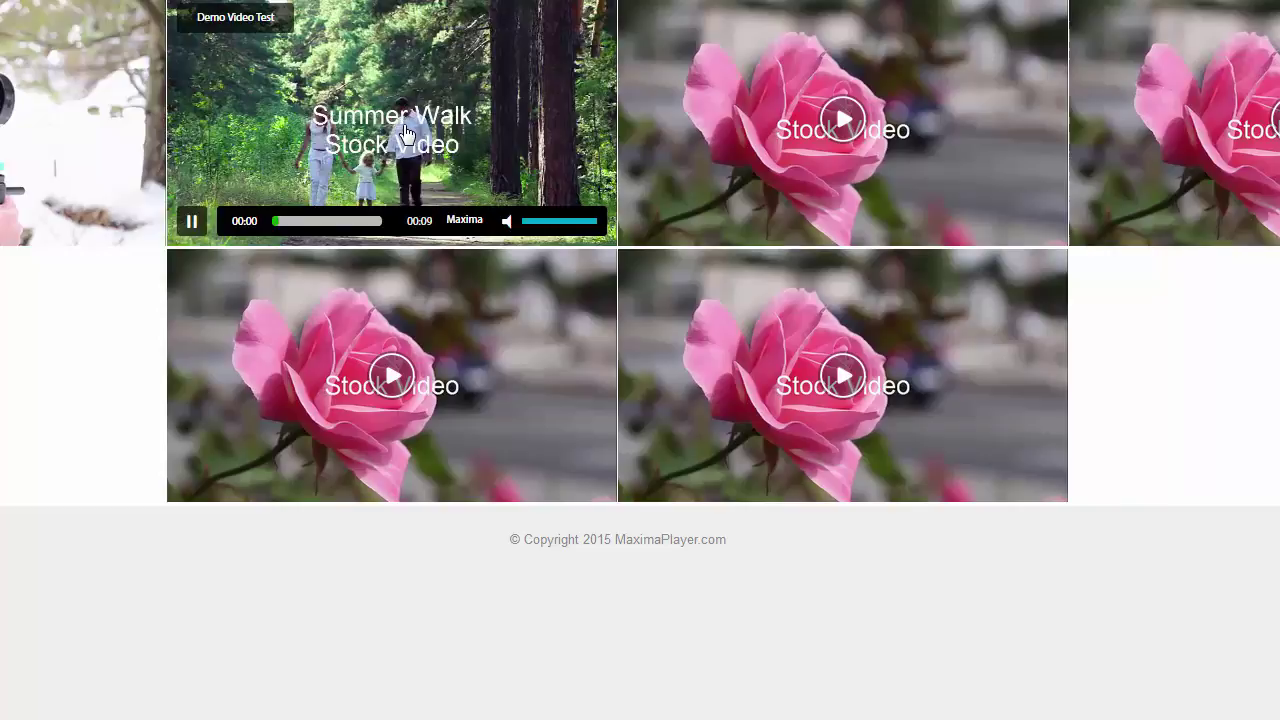
left_click(398, 128)
left_click(380, 370)
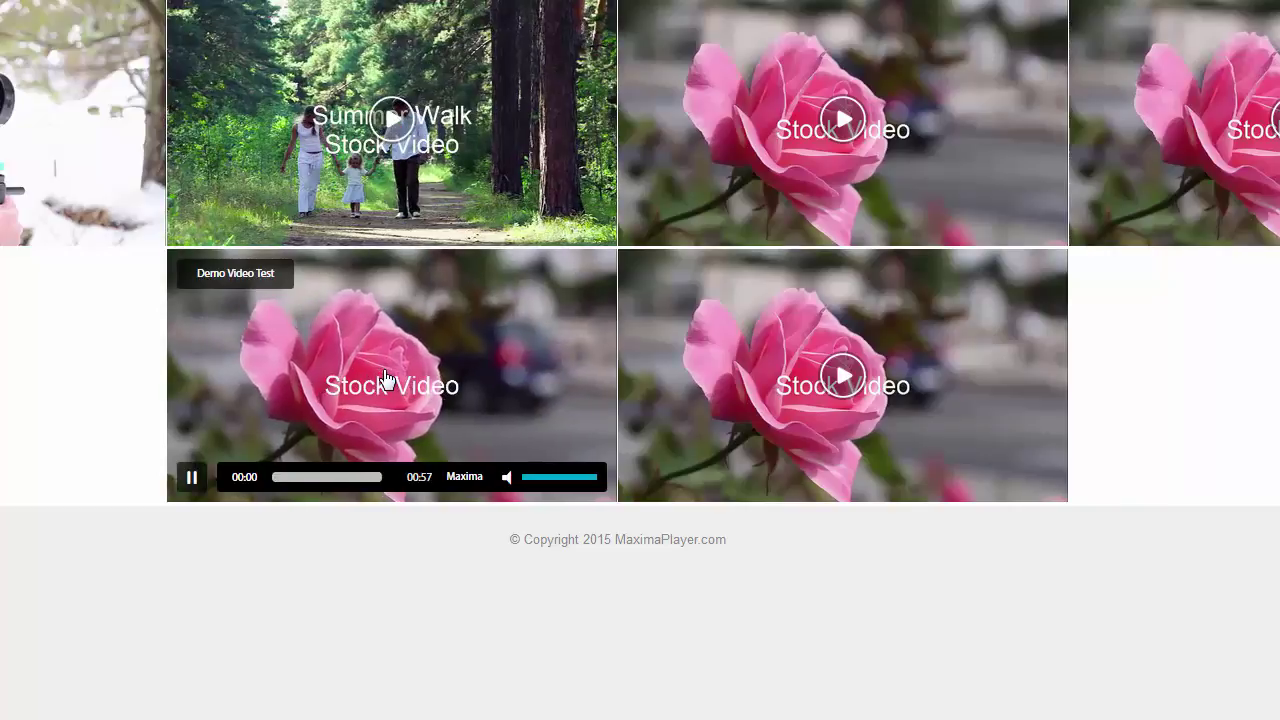
left_click(388, 373)
left_click(738, 378)
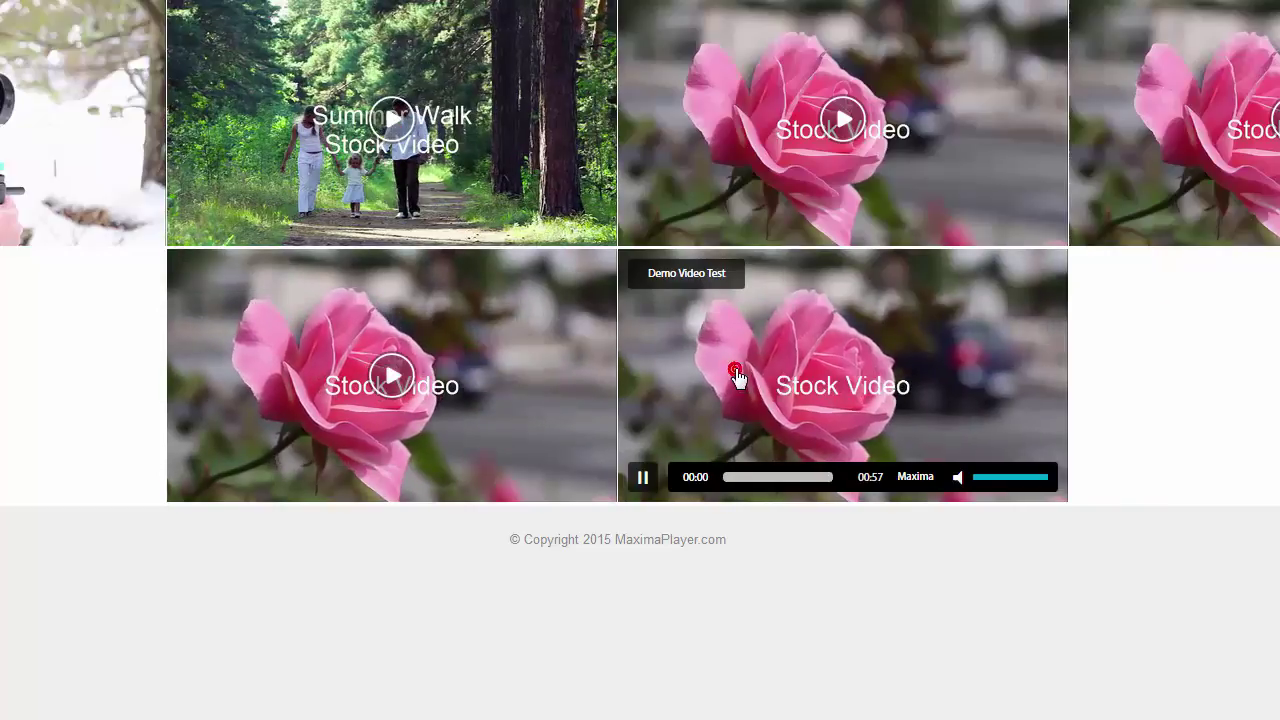
left_click(771, 371)
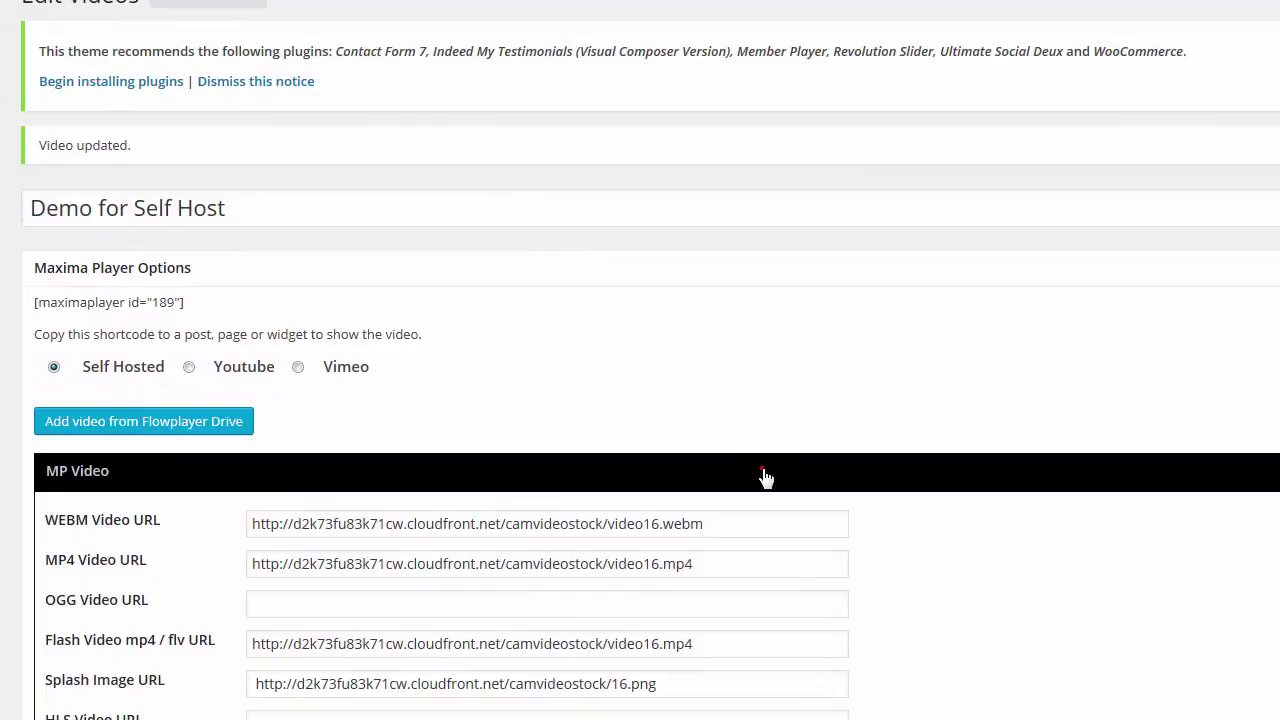
Drag the second MP Video entry to the bottom of the playlist.
scroll(795, 345, "down", 3)
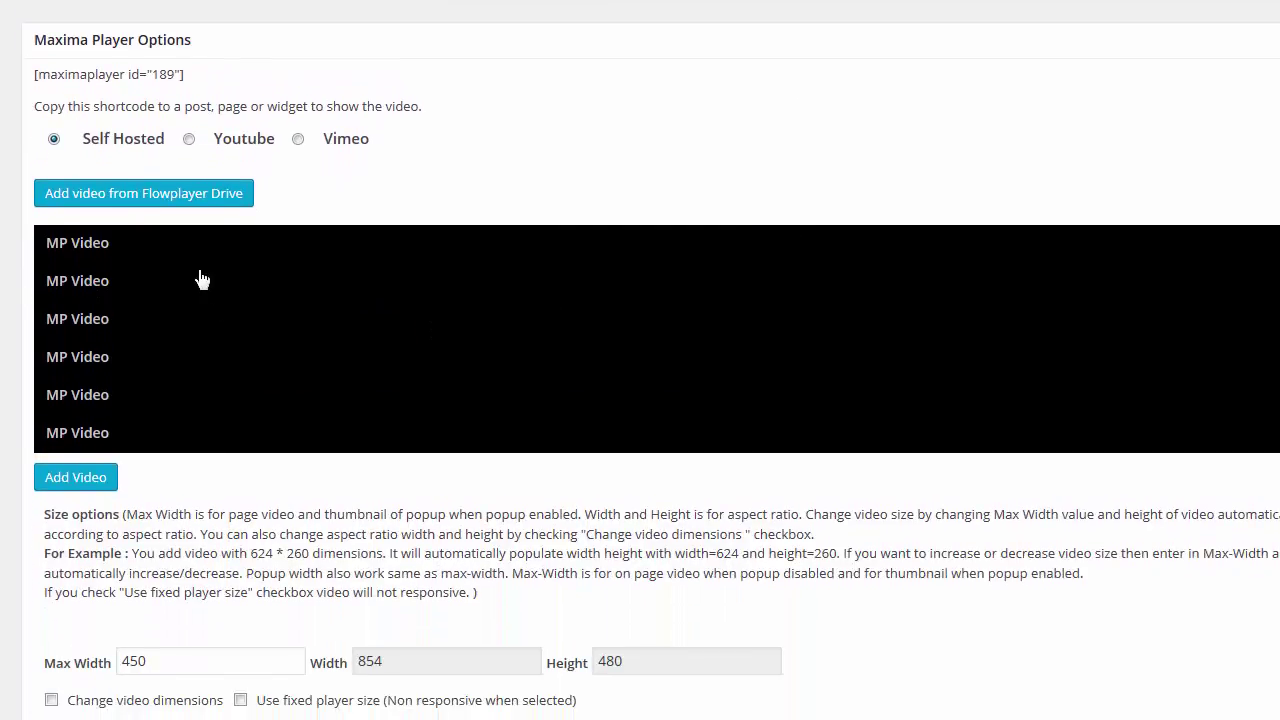
left_click_drag(200, 289, 215, 446)
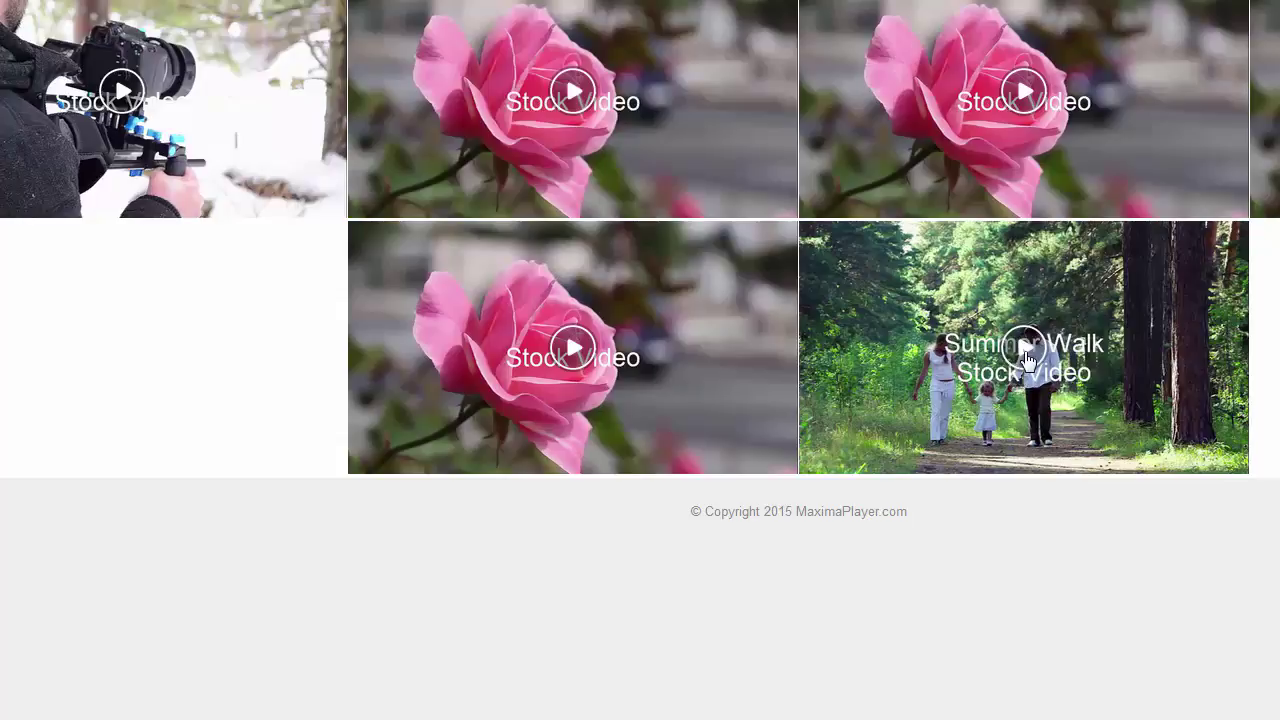
Play the Summer Walk video from the grid's last slot, then pause it at 00:01.
left_click(1022, 349)
left_click(824, 449)
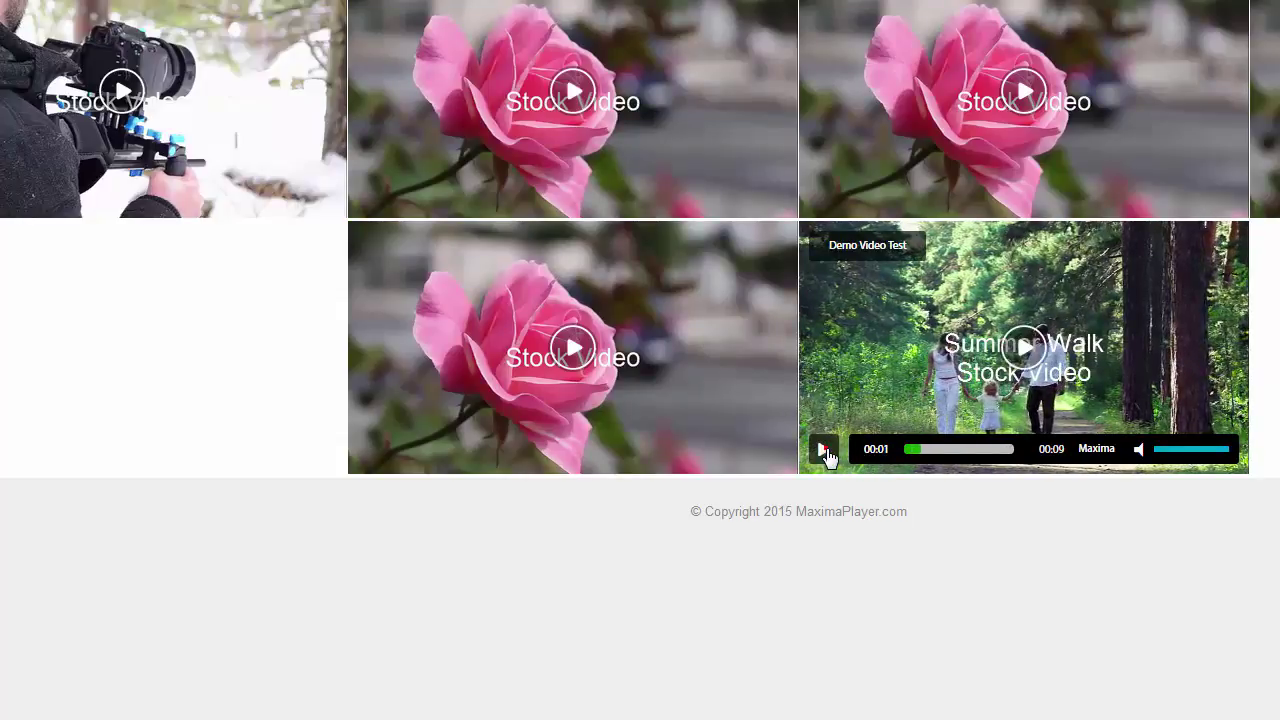